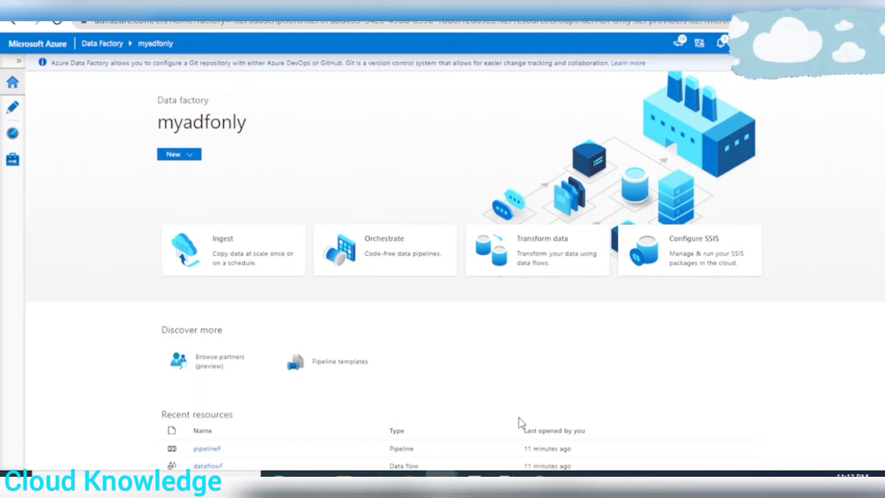
# Open the Microsoft Docs article "Flatten transformation in mapping data flow" from the Google results for "flatten in azure data factory"
pyautogui.moveTo(440, 473)
pyautogui.click(520, 450)
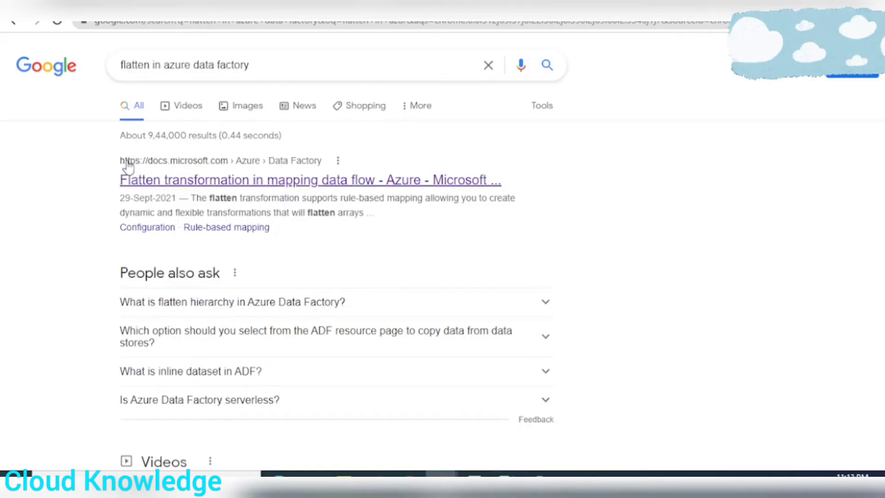
pyautogui.rightClick(173, 179)
pyautogui.click(198, 199)
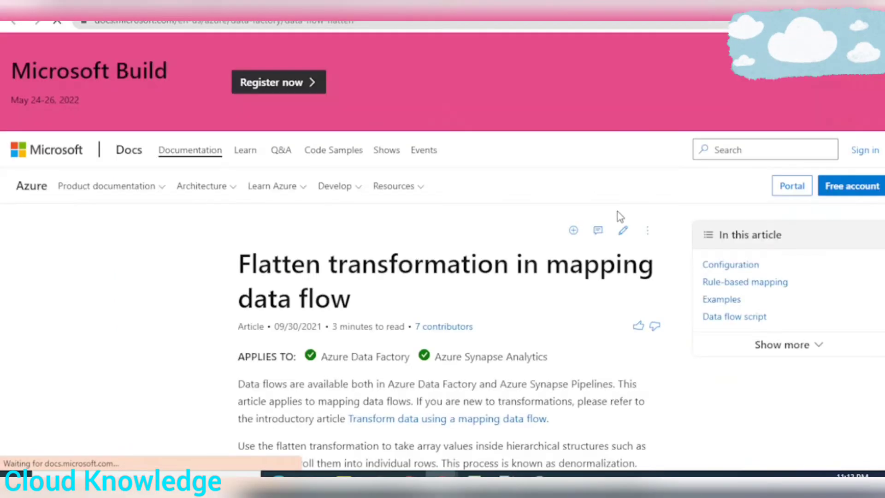
# Read the article's definition of the flatten transformation, highlighting the unrolling of array values and the term "denormalization"
pyautogui.scroll(-3, 614, 212)
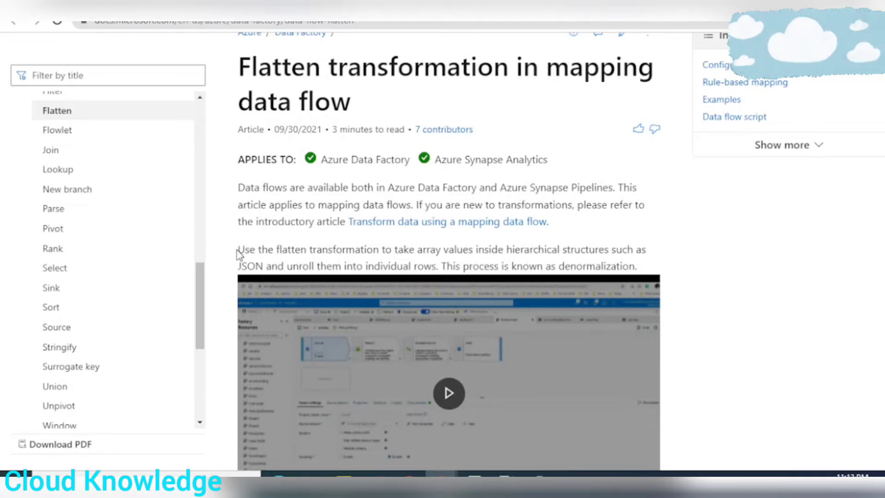
pyautogui.moveTo(239, 251); pyautogui.dragTo(442, 266)
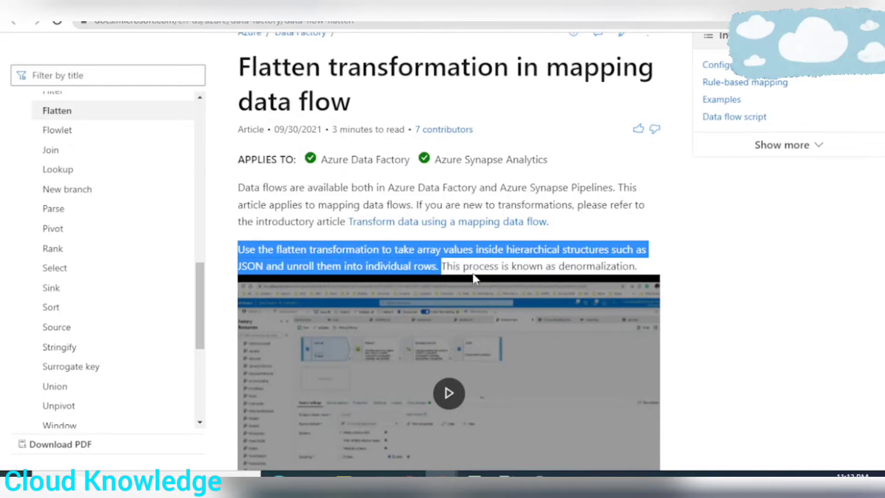
pyautogui.click(643, 271)
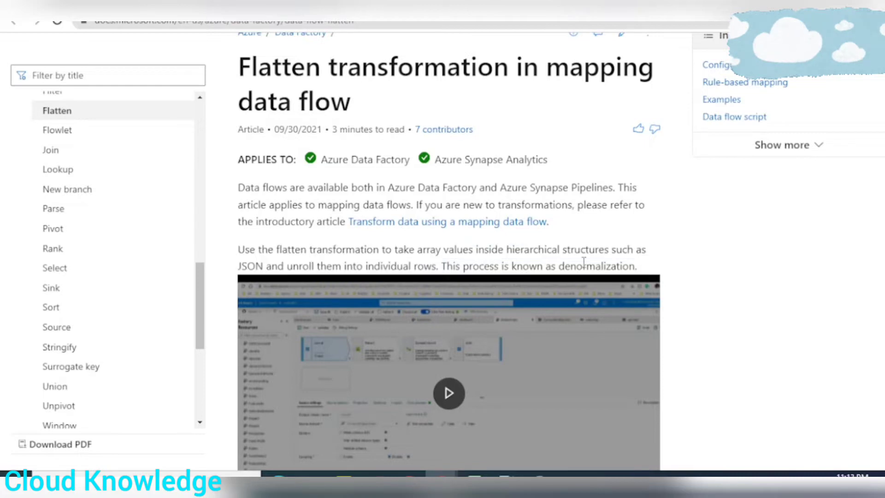
pyautogui.doubleClick(586, 263)
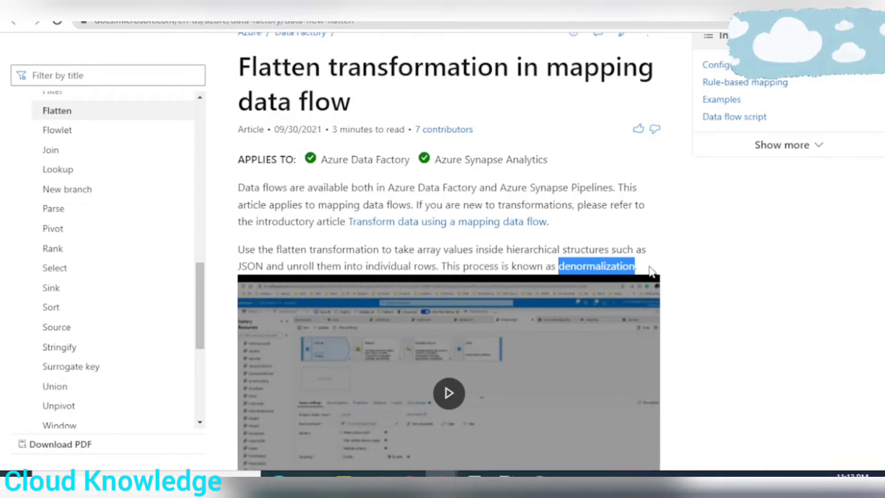
pyautogui.click(252, 245)
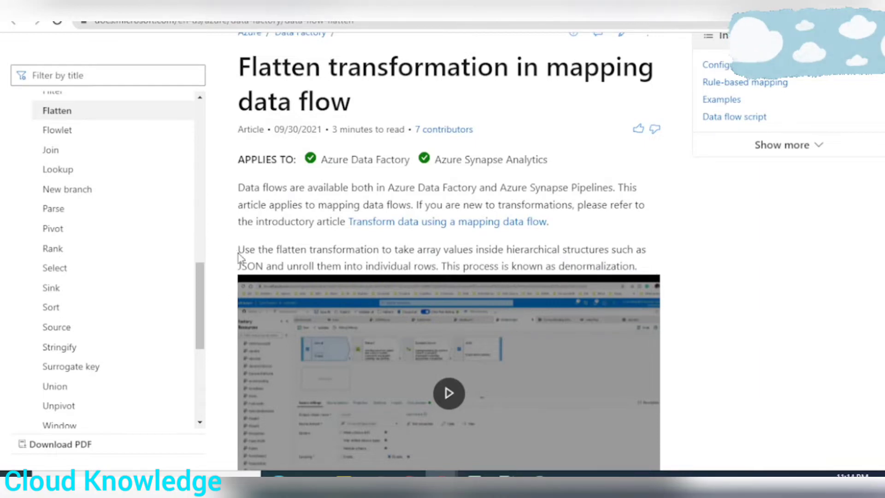
pyautogui.moveTo(240, 253); pyautogui.dragTo(641, 269)
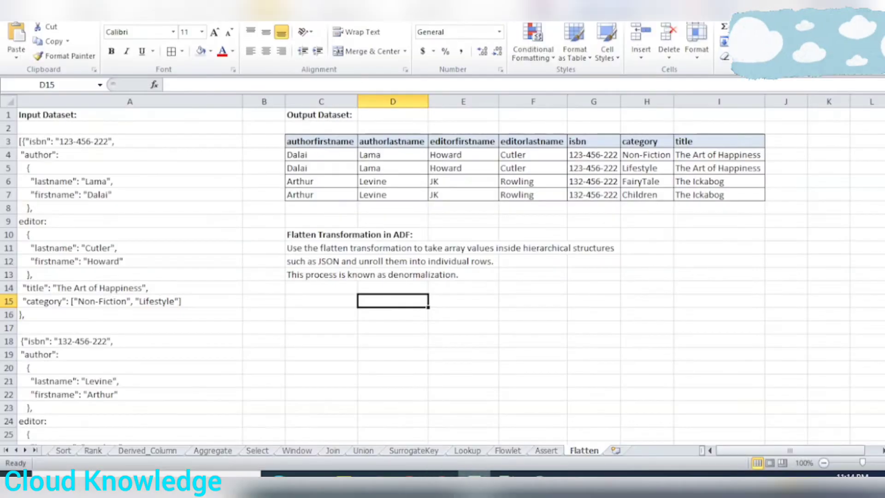
# Switch to the Flatten sheet in Excel and examine the input dataset's first JSON book record, including its category array
pyautogui.click(474, 473)
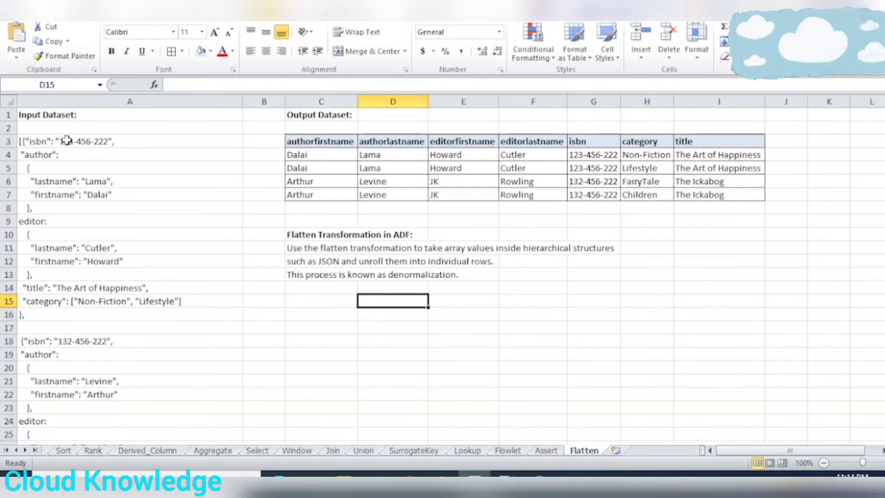
pyautogui.hotkey('alt', 'Tab')
pyautogui.click(415, 256)
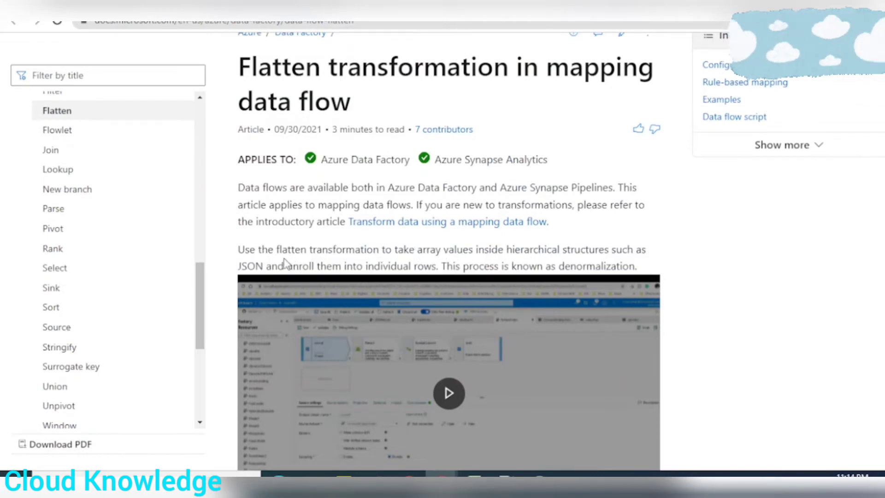
pyautogui.hotkey('alt', 'Tab')
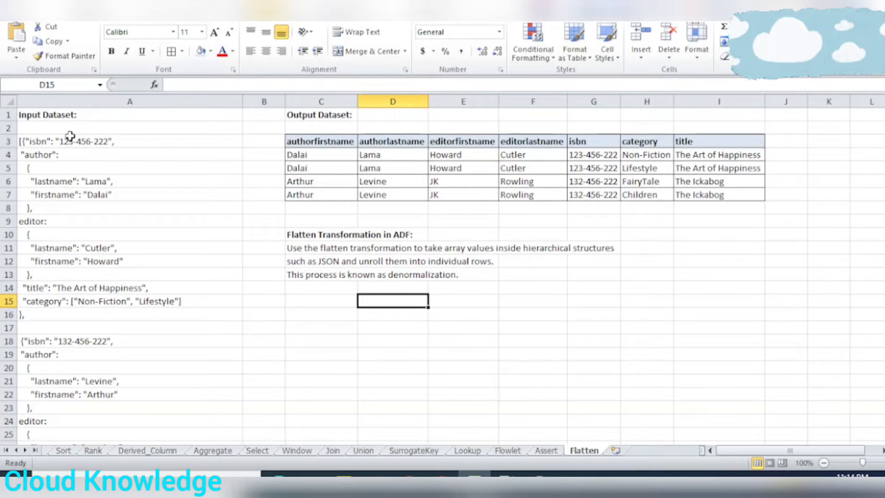
pyautogui.moveTo(69, 137); pyautogui.dragTo(159, 440)
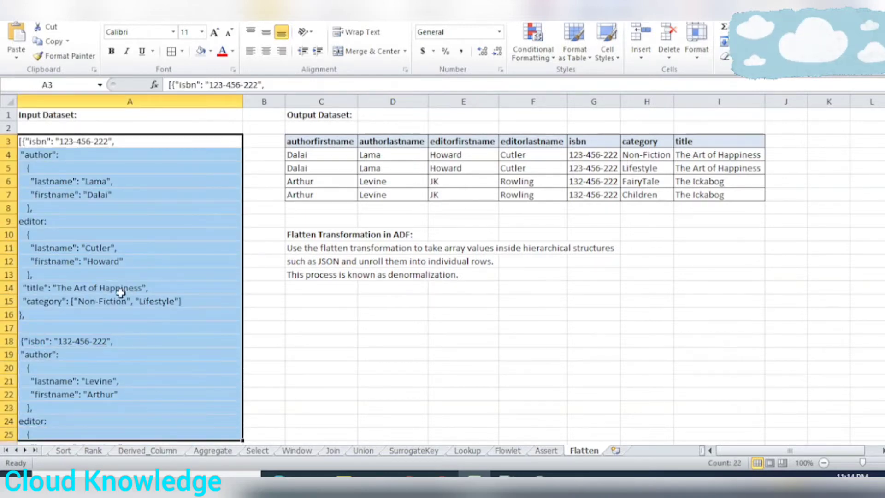
pyautogui.click(56, 141)
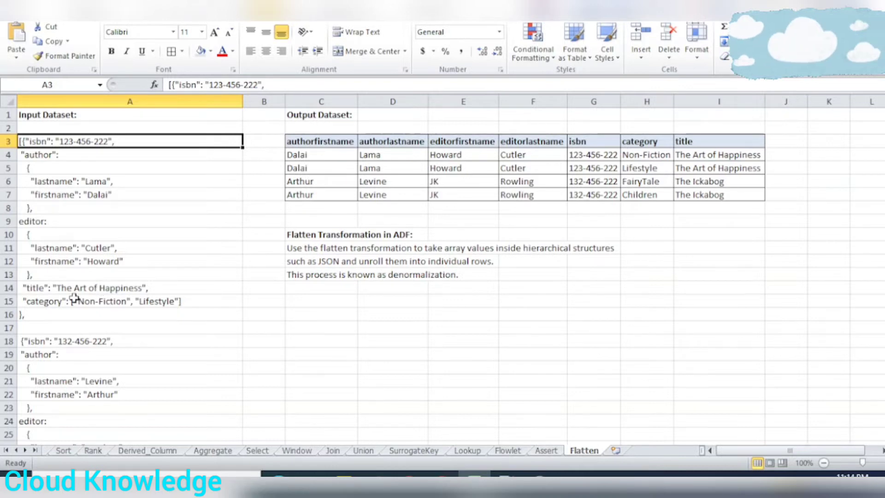
pyautogui.click(108, 305)
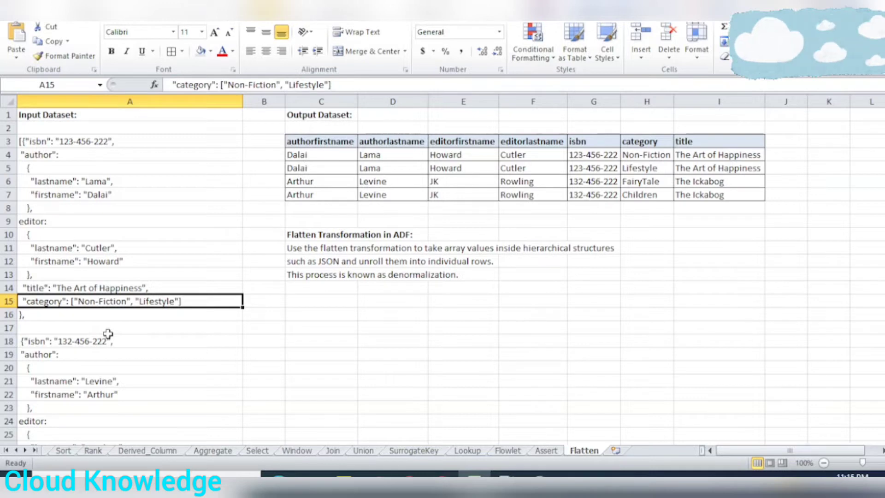
pyautogui.click(95, 329)
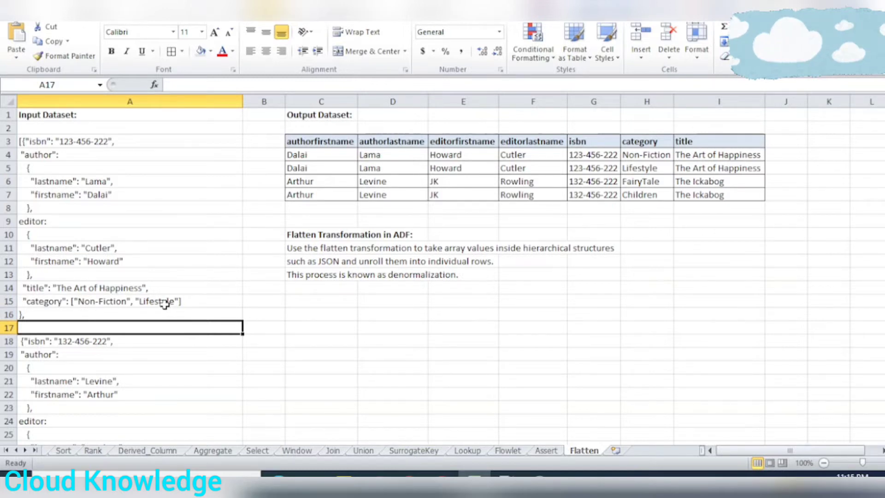
# Examine the input dataset's second JSON book record, "The Ickabog", down to its category array
pyautogui.scroll(-3, 165, 304)
pyautogui.scroll(1, 115, 310)
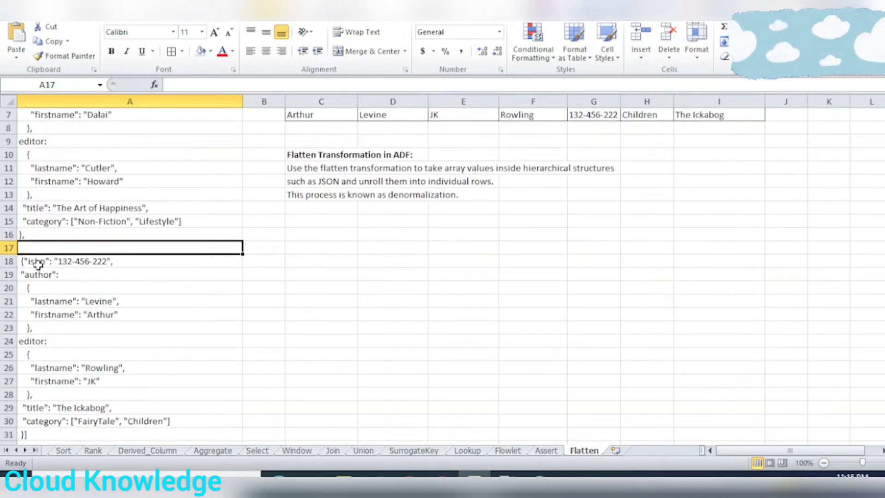
pyautogui.scroll(-1, 121, 305)
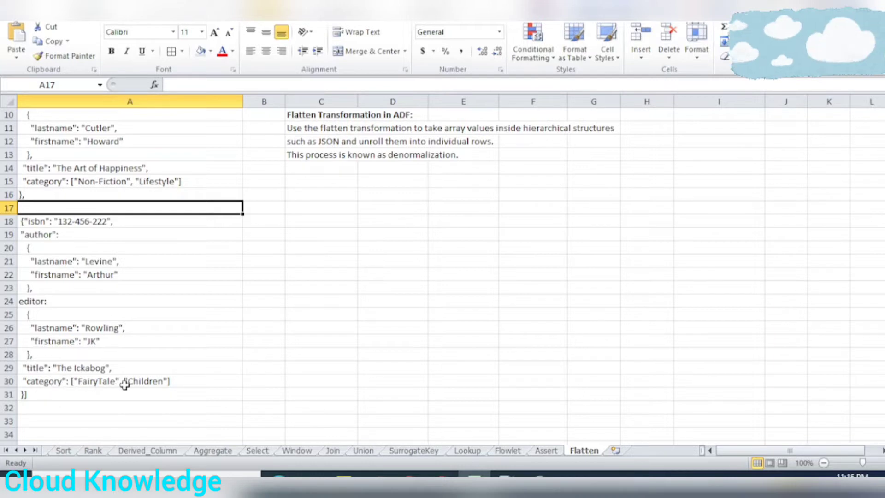
pyautogui.scroll(3, 132, 365)
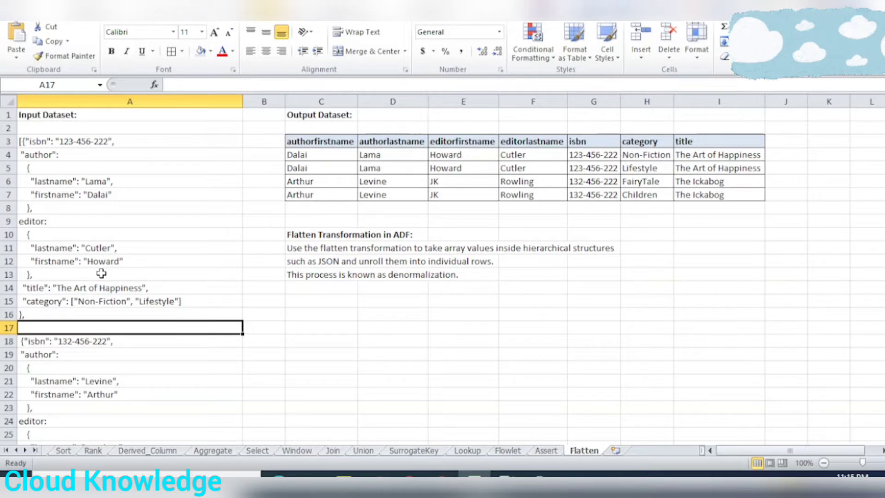
# Review the "Flatten Transformation in ADF" description in cells C11 to C13 of the sheet
pyautogui.click(394, 264)
pyautogui.click(319, 252)
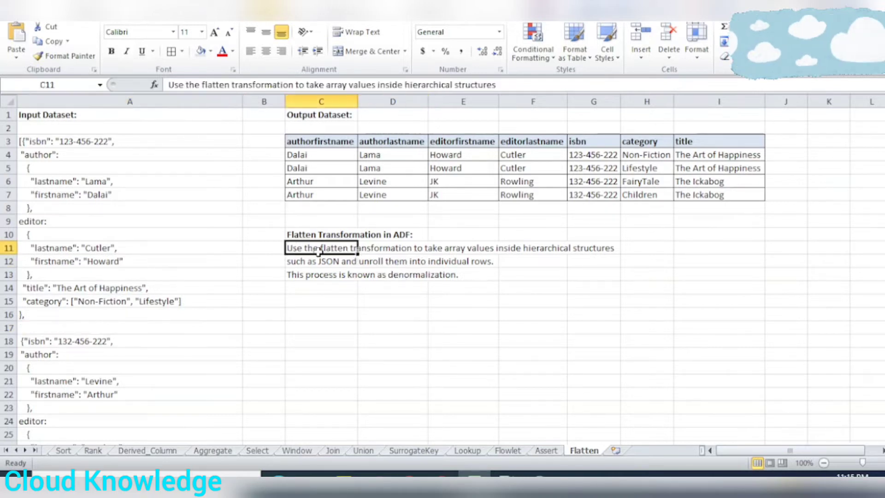
pyautogui.moveTo(319, 251); pyautogui.dragTo(589, 276)
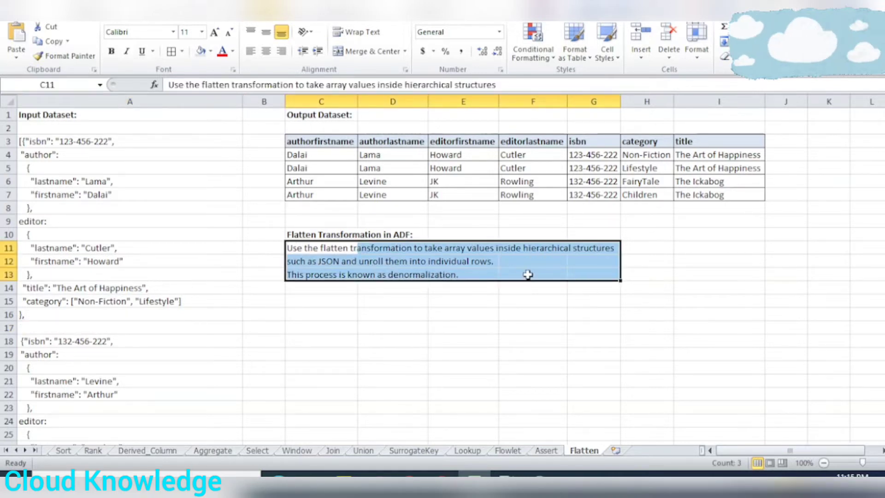
pyautogui.click(383, 380)
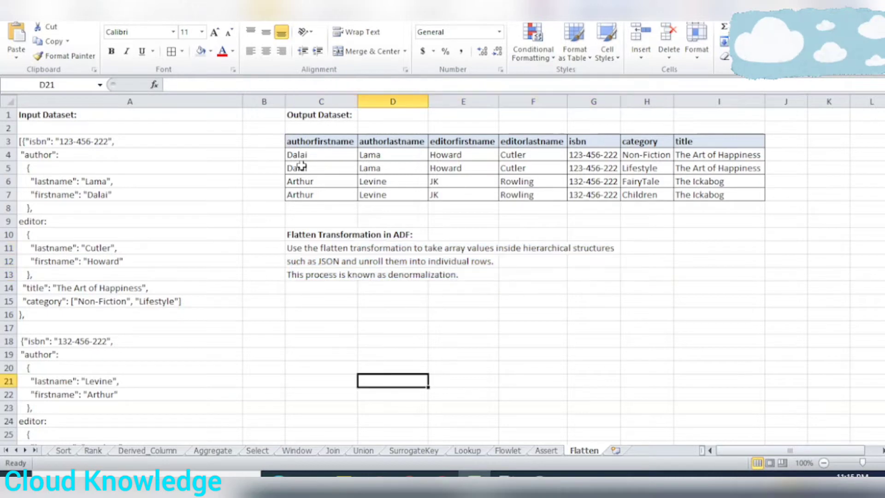
# Examine the output dataset table column by column, covering author names, editor names, isbn, category and title
pyautogui.moveTo(300, 138); pyautogui.dragTo(725, 191)
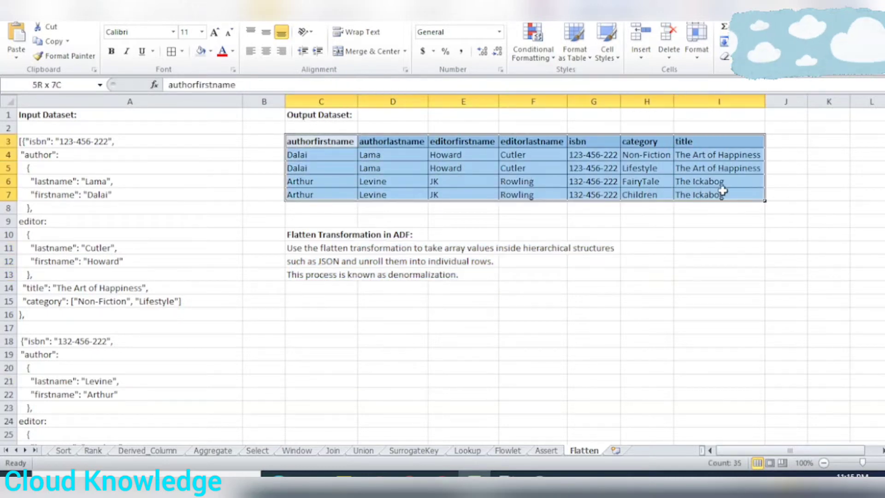
pyautogui.click(515, 194)
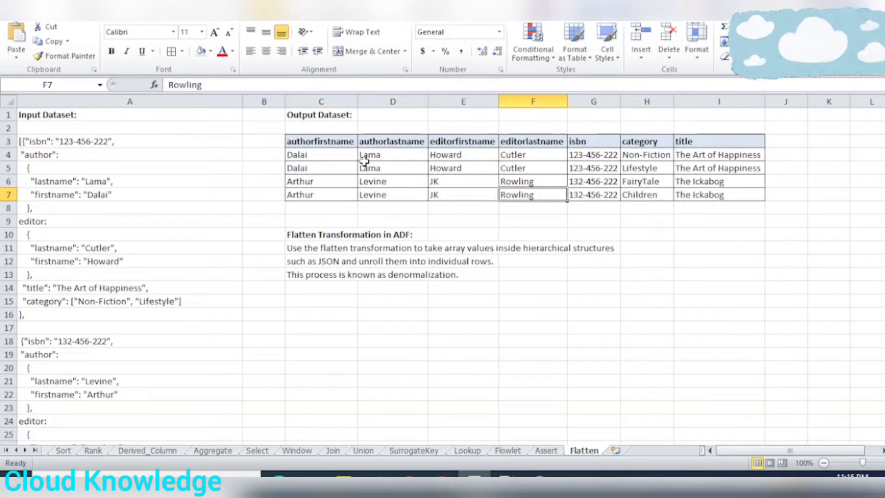
pyautogui.moveTo(323, 141); pyautogui.dragTo(334, 193)
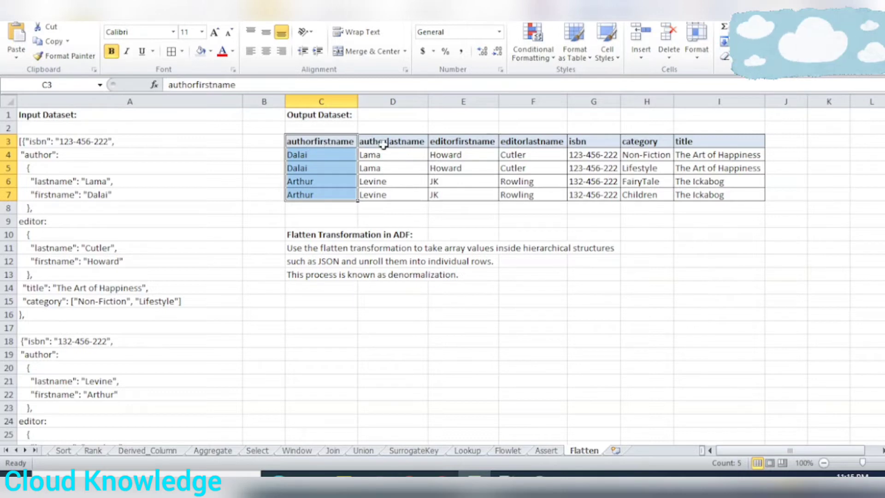
pyautogui.moveTo(338, 159); pyautogui.dragTo(401, 191)
pyautogui.click(448, 155)
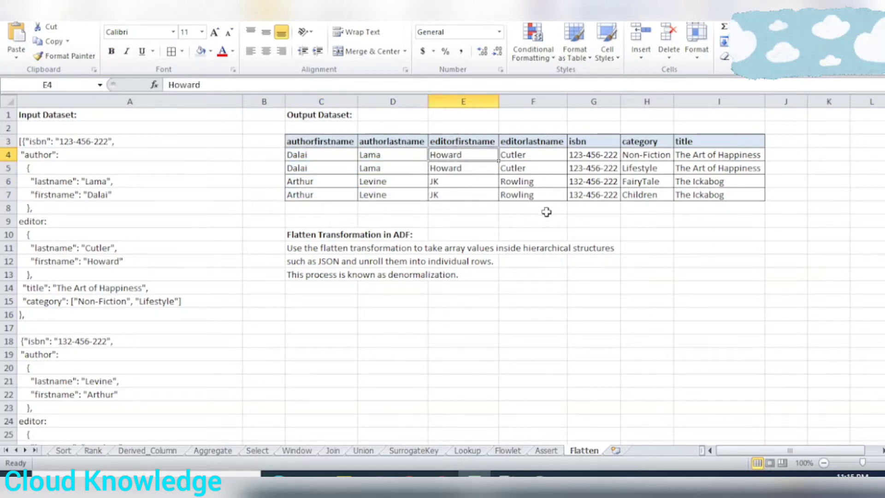
pyautogui.moveTo(582, 154); pyautogui.dragTo(591, 209)
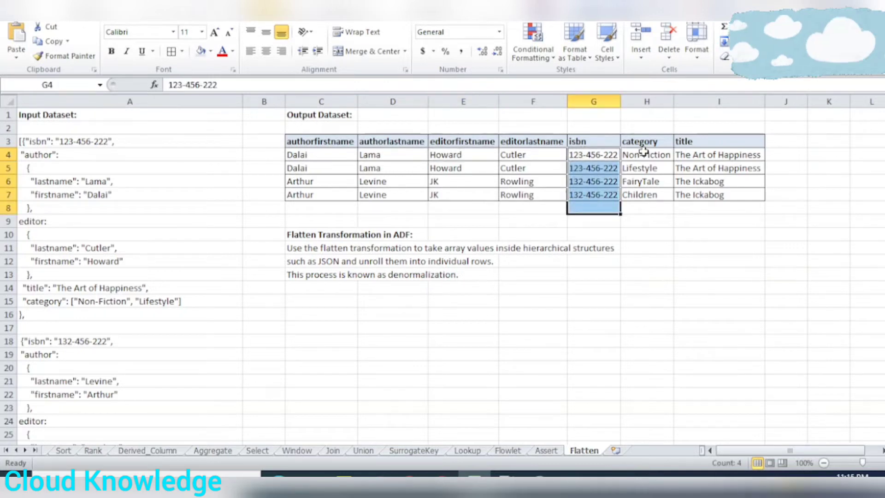
pyautogui.moveTo(643, 153); pyautogui.dragTo(648, 196)
pyautogui.moveTo(696, 154); pyautogui.dragTo(703, 199)
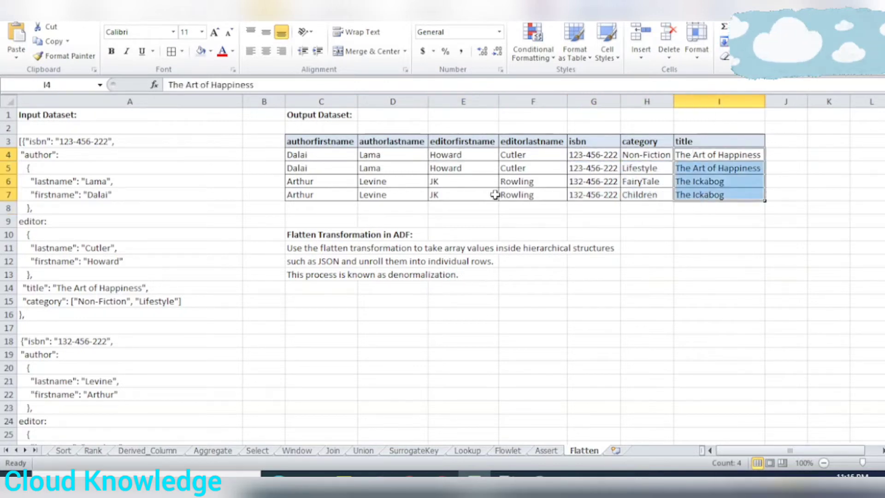
pyautogui.click(379, 168)
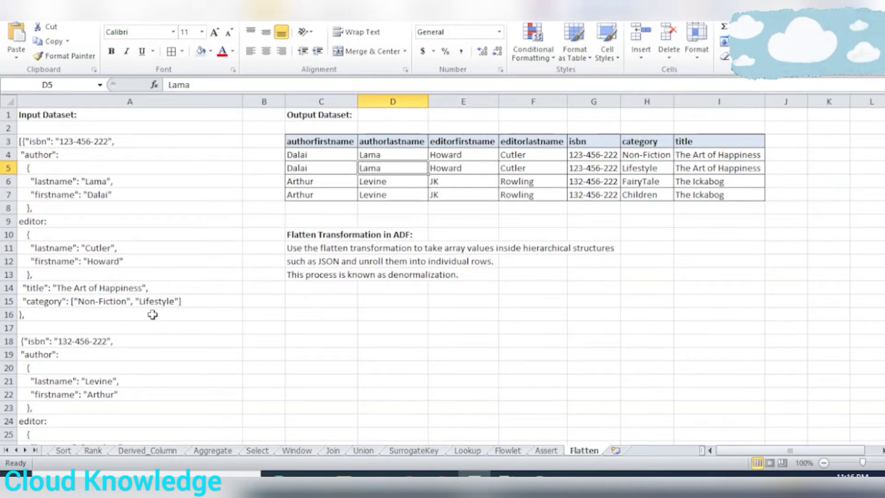
# Compare the two output rows for "The Art of Happiness" by their Non-Fiction and Lifestyle category values
pyautogui.moveTo(641, 152); pyautogui.dragTo(329, 161)
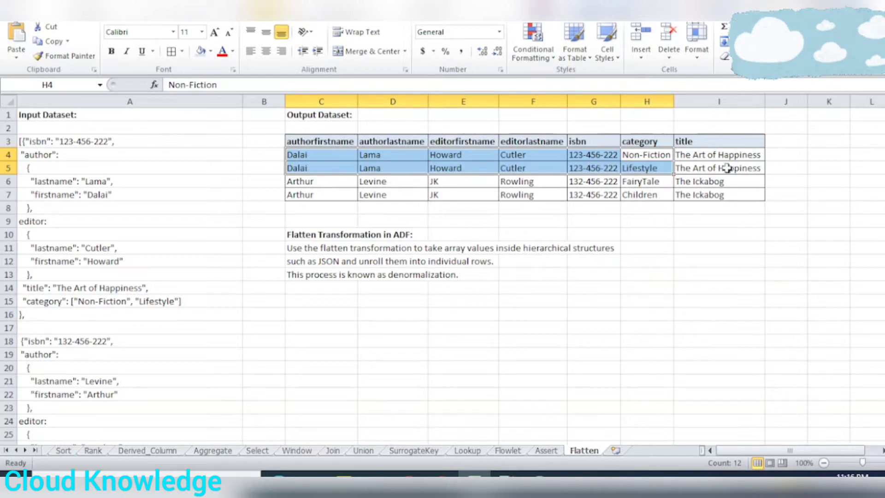
pyautogui.click(661, 159)
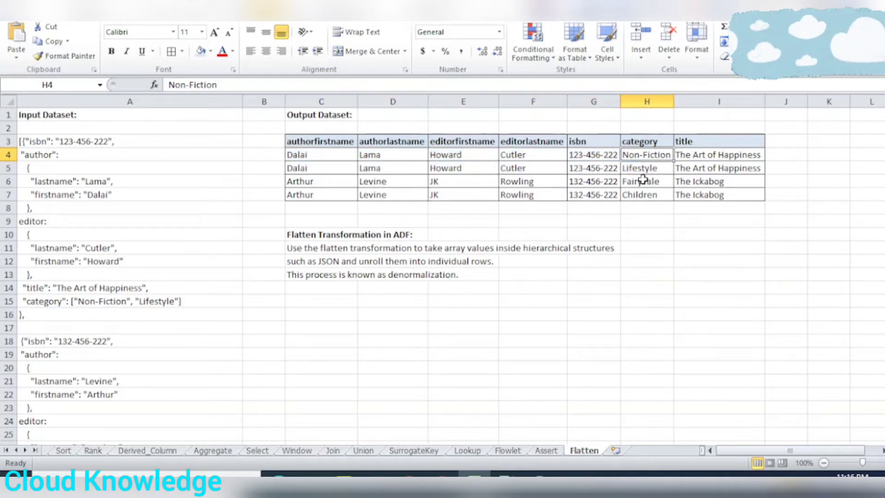
pyautogui.click(644, 169)
pyautogui.click(649, 155)
pyautogui.click(653, 169)
pyautogui.click(665, 156)
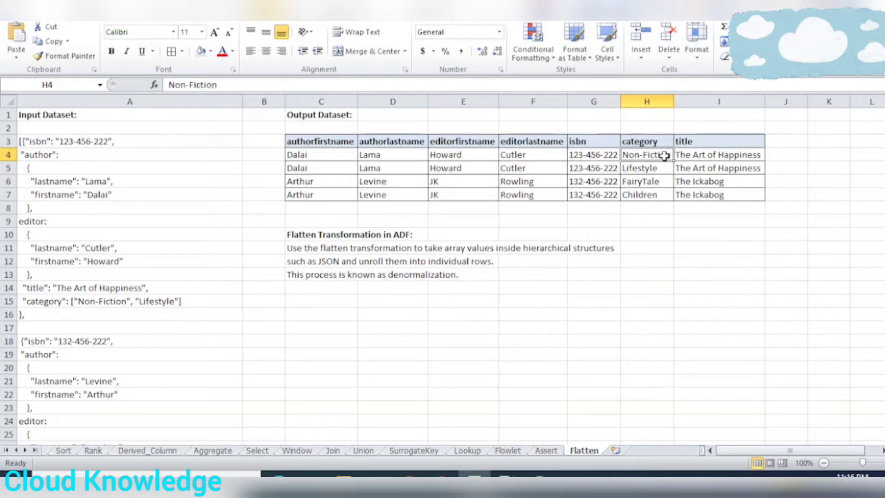
# Compare the input record for "The Ickabog" with its two output rows, one each for FairyTale and Children
pyautogui.scroll(-3, 72, 302)
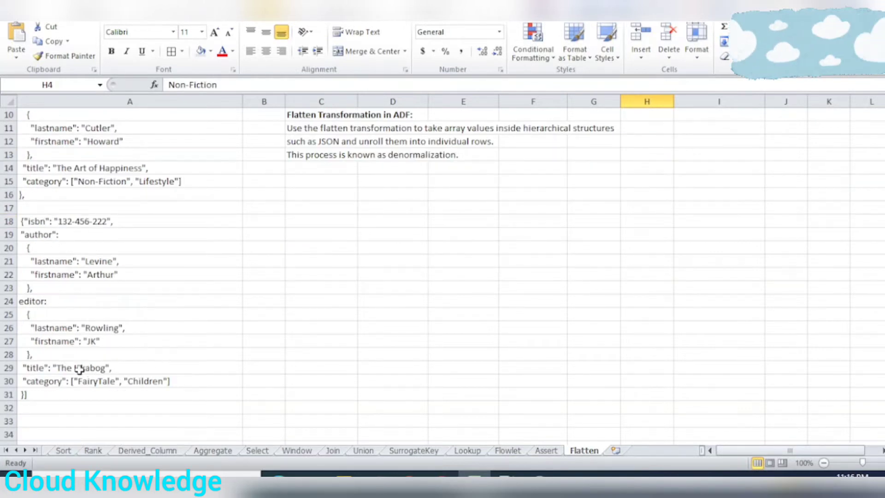
pyautogui.scroll(3, 383, 291)
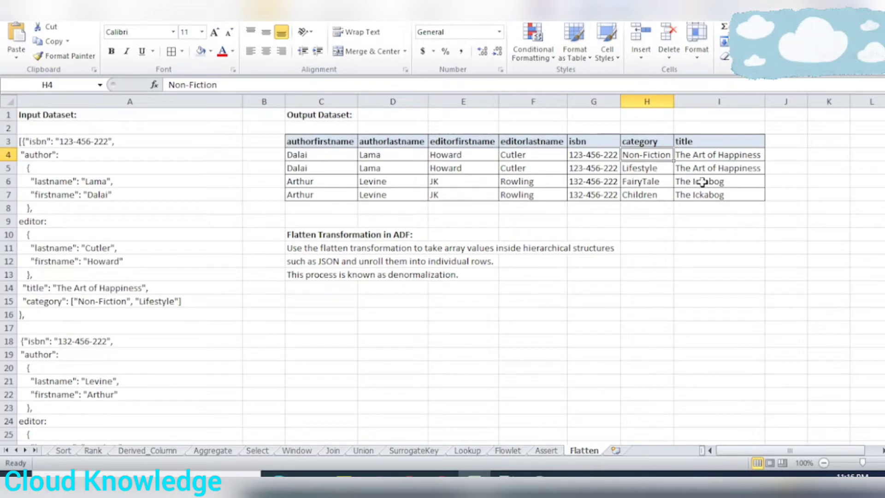
pyautogui.moveTo(701, 182); pyautogui.dragTo(331, 194)
pyautogui.click(663, 220)
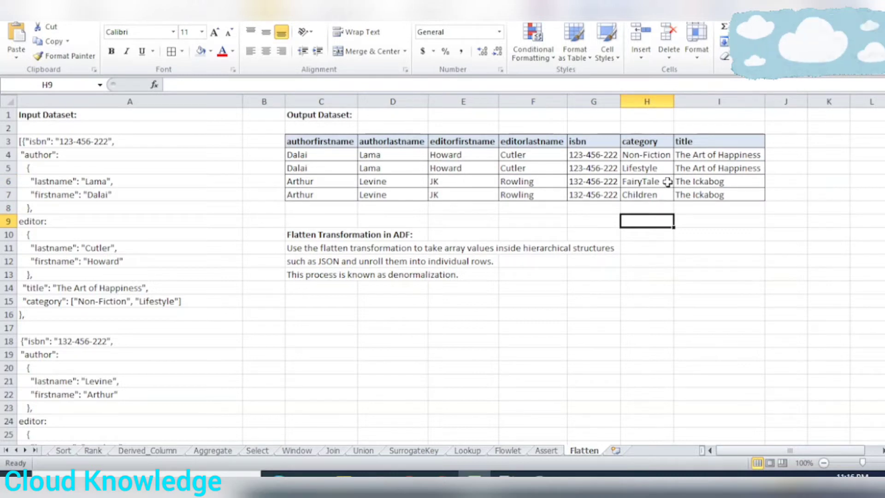
pyautogui.moveTo(654, 184); pyautogui.dragTo(736, 189)
pyautogui.click(709, 208)
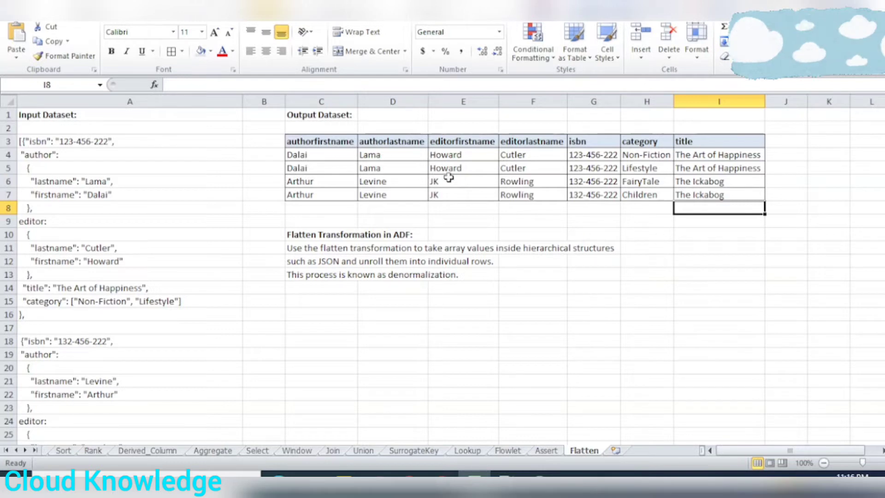
# Highlight the whole output dataset table, from the authorfirstname header to the last title row for "The Ickabog"
pyautogui.click(345, 148)
pyautogui.moveTo(677, 174); pyautogui.dragTo(707, 192)
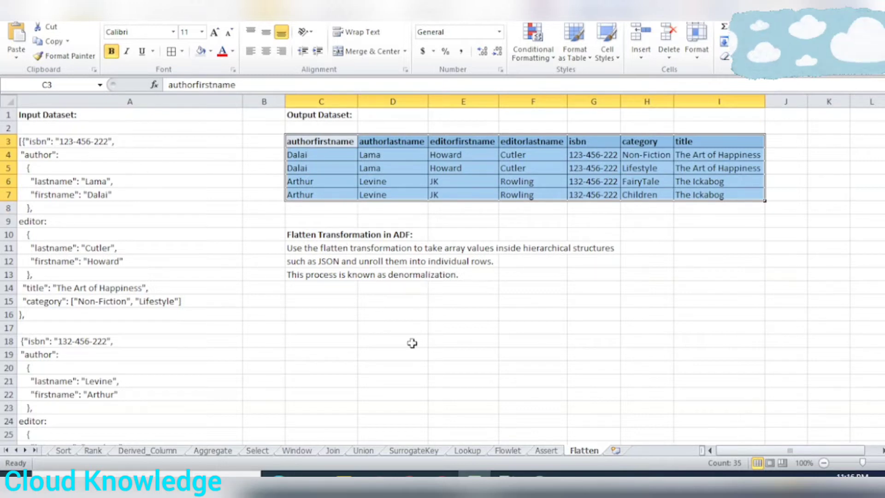
# Switch to the Azure Data Factory myadfonly and create a new pipeline named FlattenPipeline
pyautogui.click(441, 482)
pyautogui.click(369, 429)
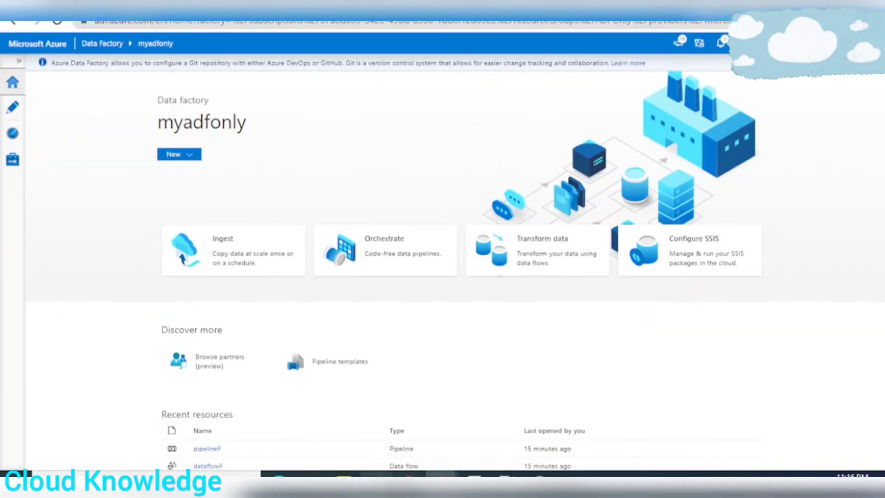
pyautogui.click(6, 114)
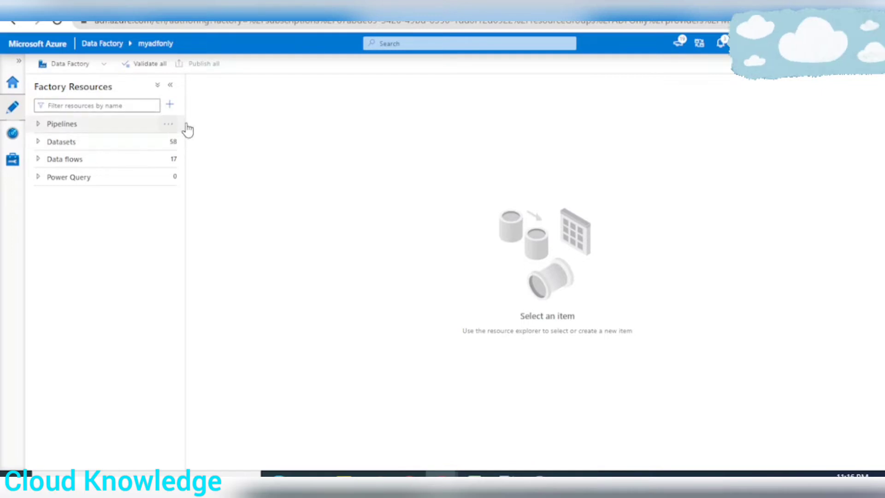
pyautogui.click(169, 124)
pyautogui.click(203, 140)
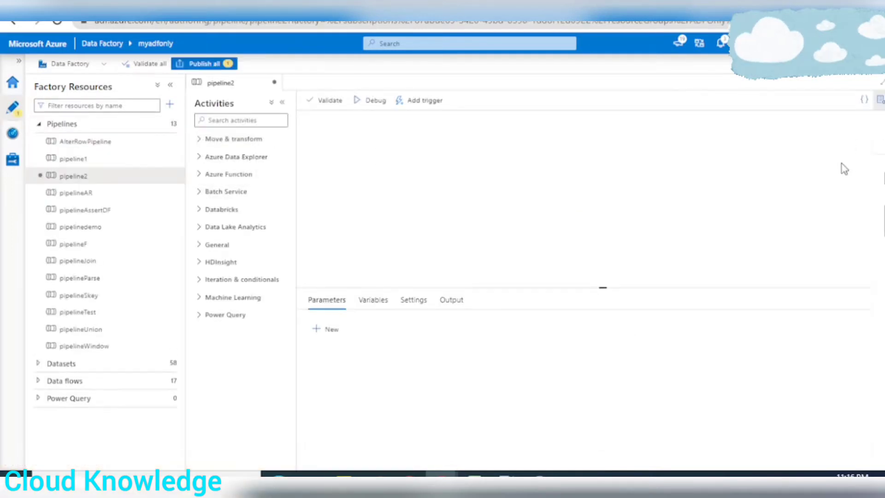
pyautogui.click(810, 180)
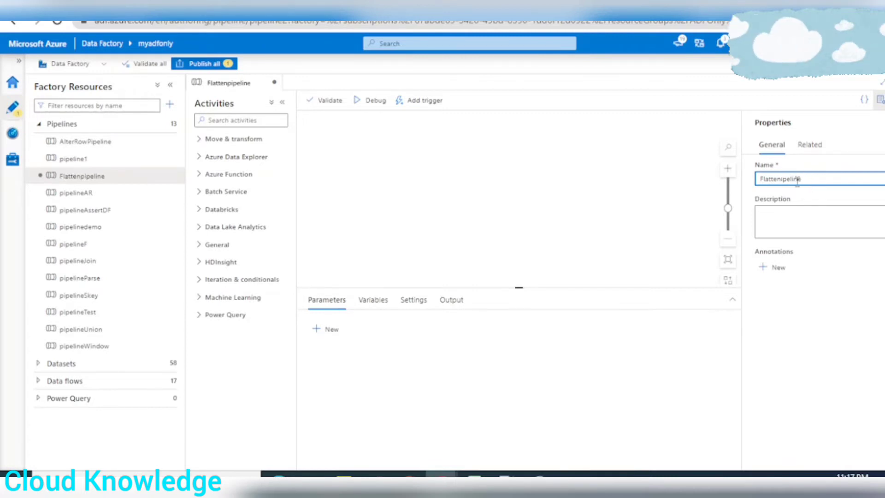
pyautogui.click(878, 99)
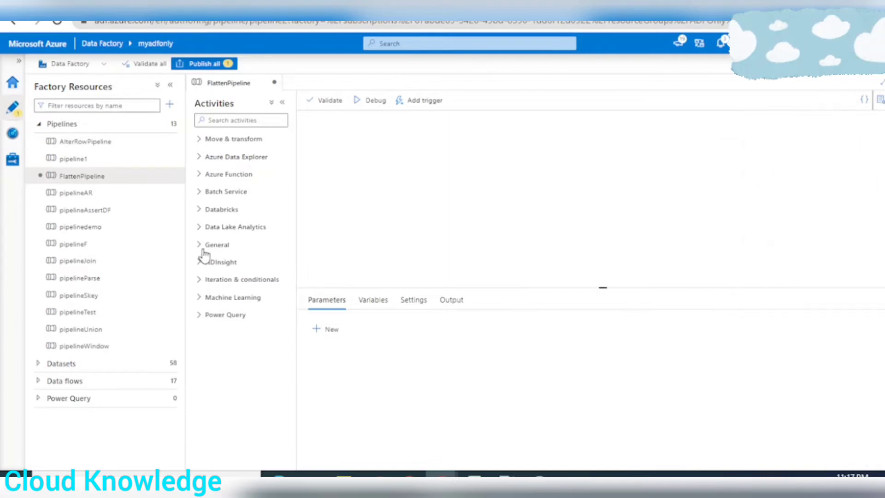
# Add a Data flow activity to the FlattenPipeline canvas and collapse the activities list
pyautogui.click(199, 140)
pyautogui.moveTo(251, 182); pyautogui.dragTo(433, 150)
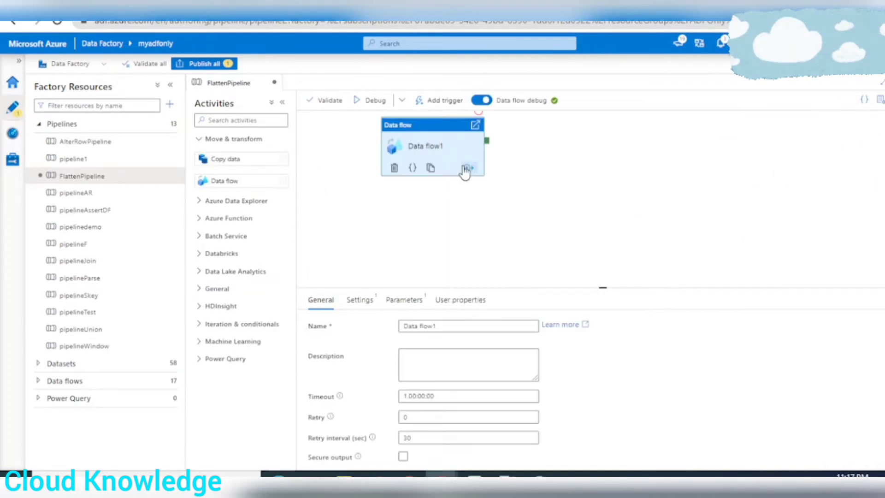
pyautogui.click(282, 103)
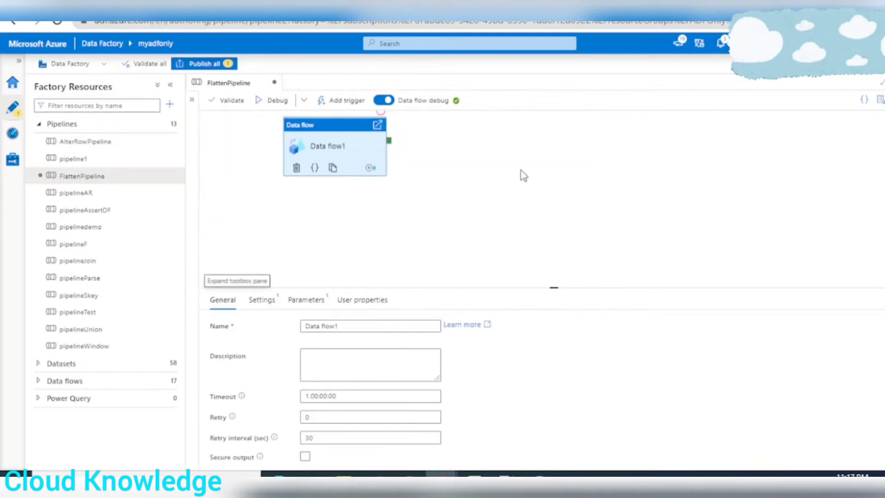
# Create a new data flow named dataflowFlaten for the activity and collapse the Pipelines and Data flows resource lists
pyautogui.click(261, 300)
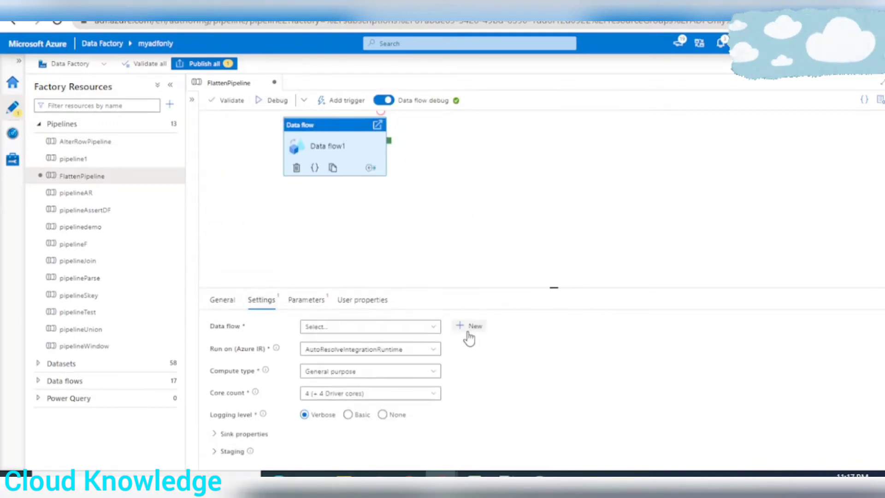
pyautogui.click(466, 328)
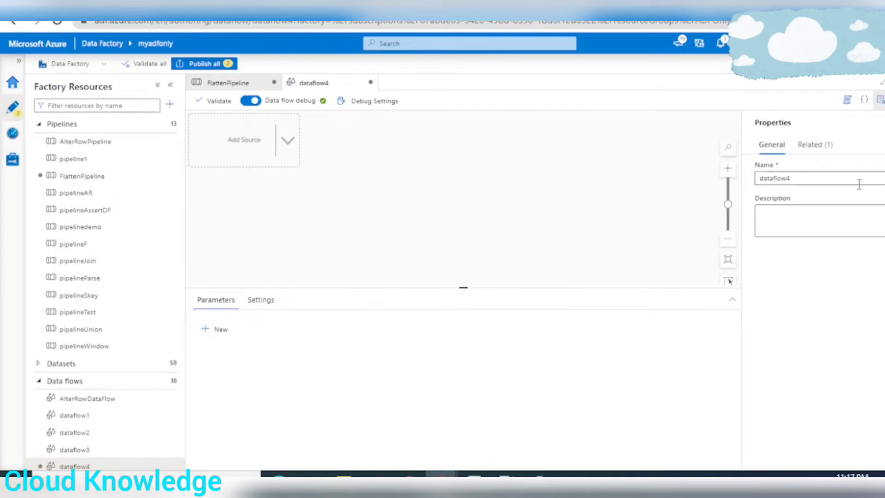
pyautogui.click(804, 178)
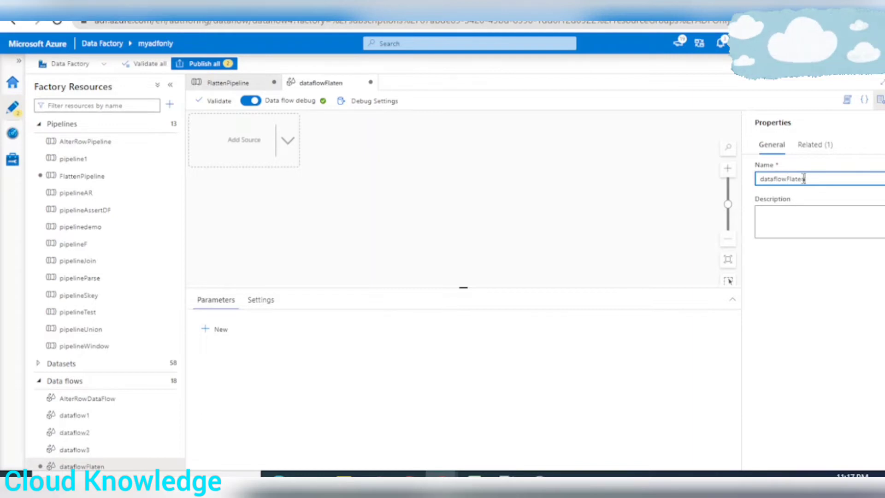
pyautogui.click(866, 99)
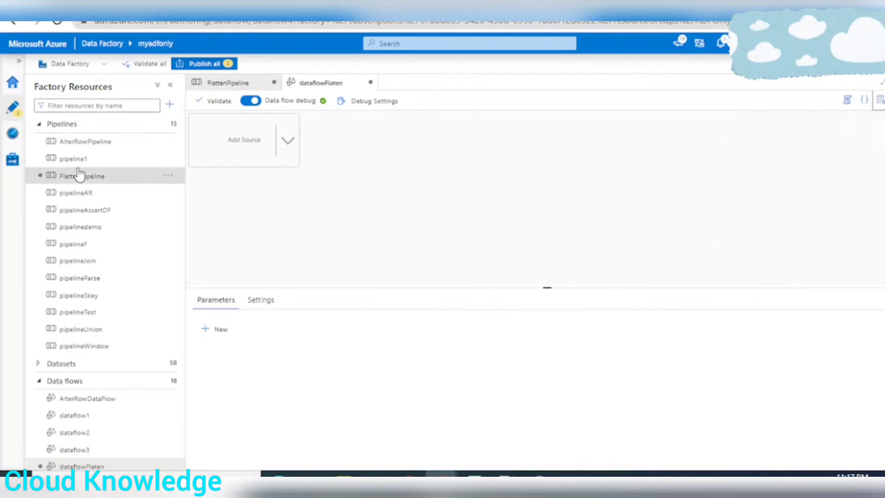
pyautogui.click(39, 124)
pyautogui.click(39, 159)
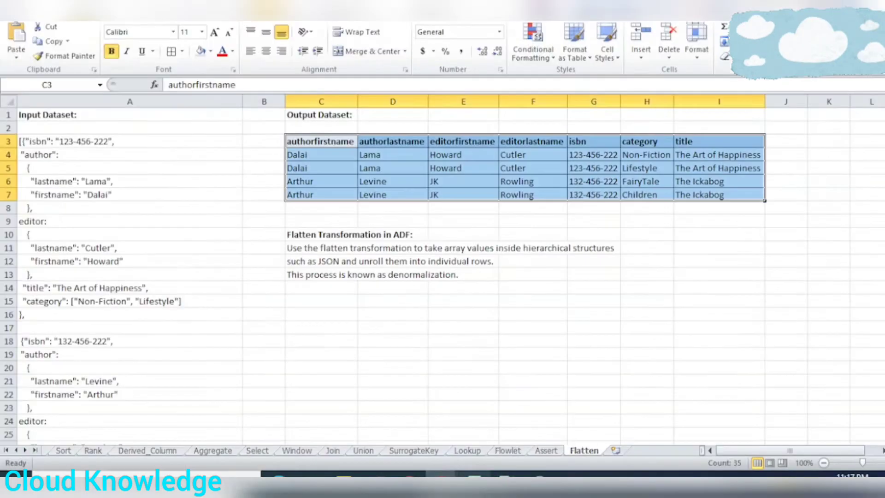
# Open FlattenInput.json from the Input folder of adfcontainer in the Azure portal and review its two JSON book records
pyautogui.click(475, 473)
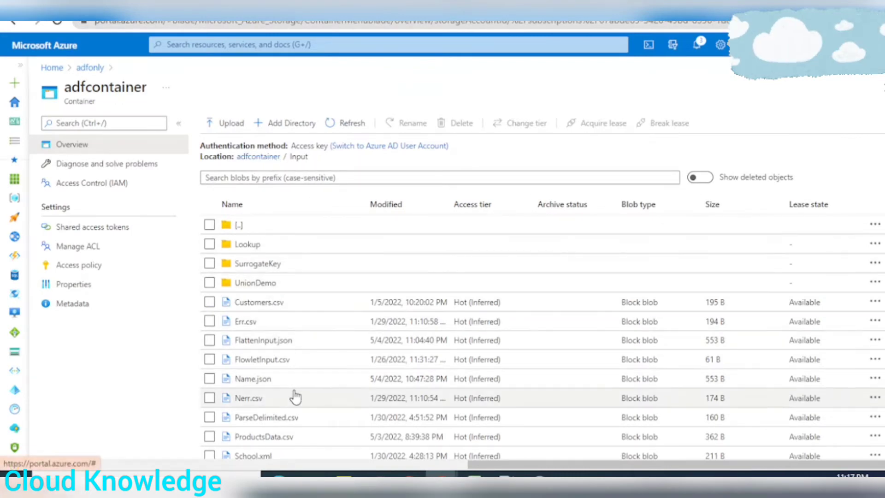
pyautogui.click(259, 341)
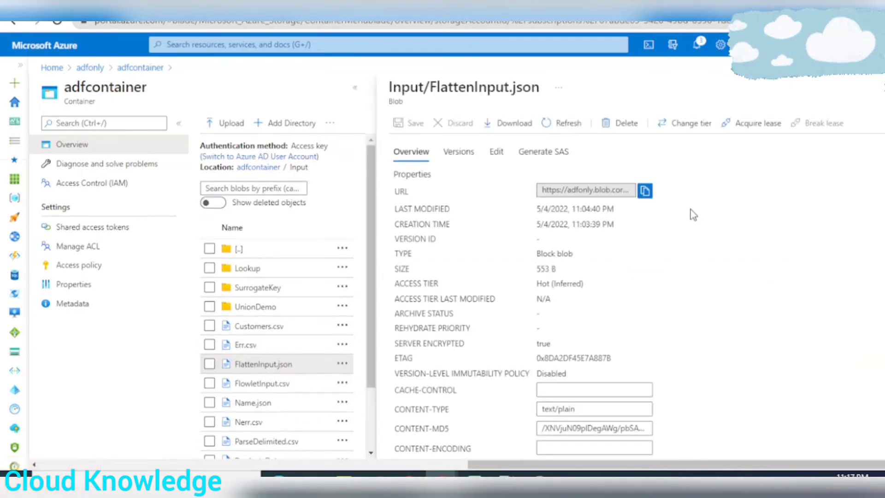
pyautogui.click(495, 152)
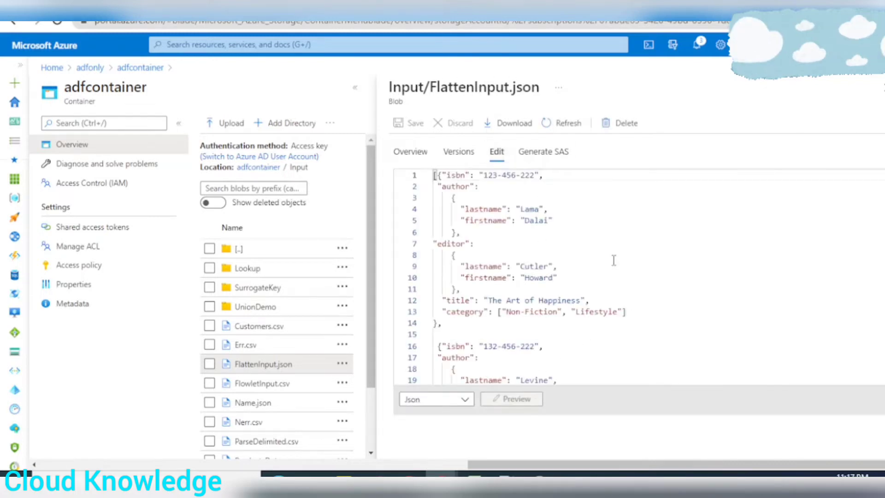
pyautogui.scroll(-4, 612, 311)
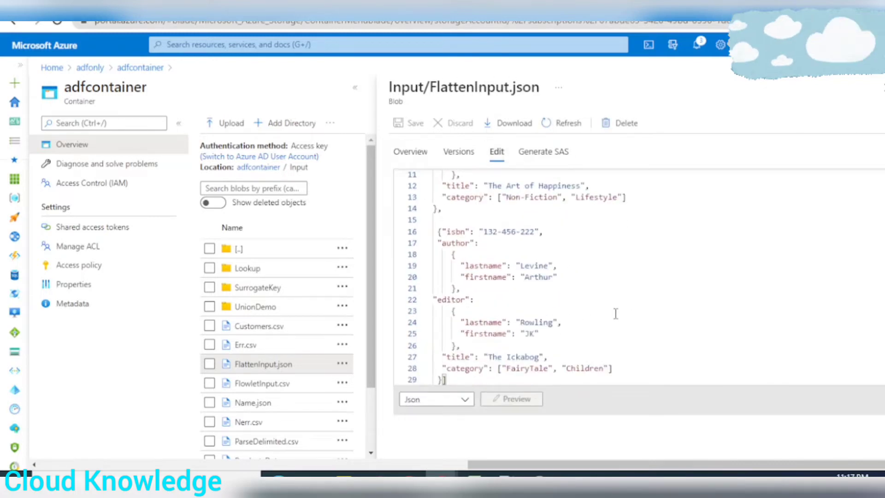
pyautogui.scroll(4, 615, 313)
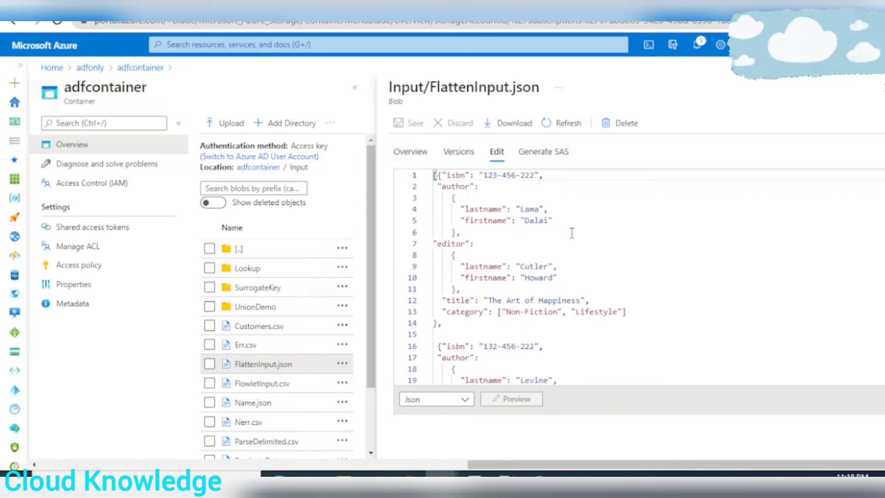
pyautogui.scroll(-4, 547, 241)
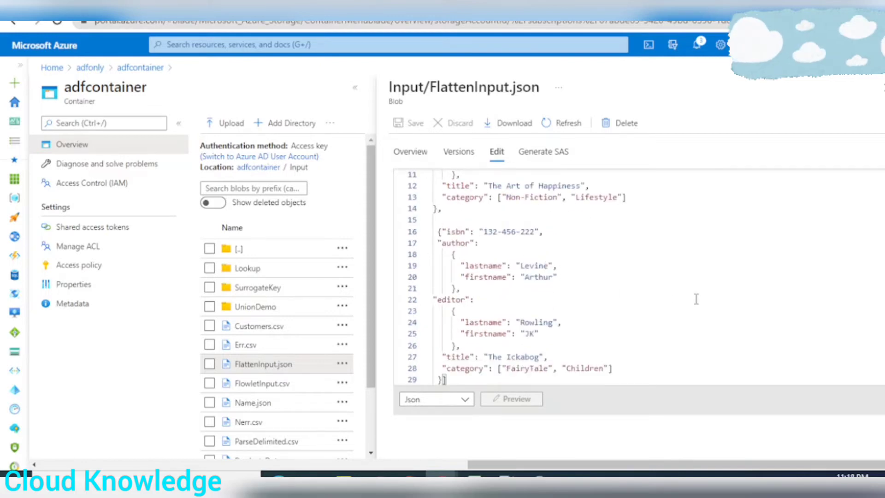
pyautogui.scroll(4, 696, 299)
pyautogui.scroll(-4, 697, 297)
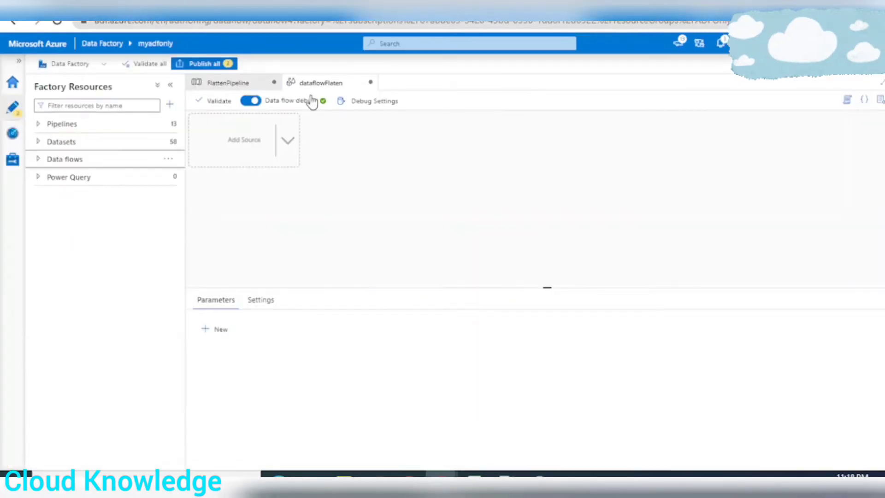
# Add a source to the dataflowFlaten data flow and enlarge the pane with its source settings
pyautogui.click(288, 141)
pyautogui.click(335, 150)
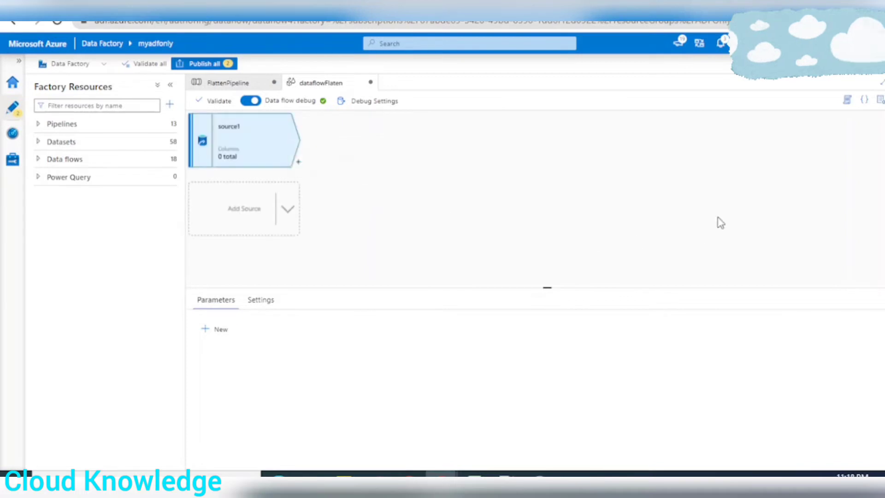
pyautogui.moveTo(346, 288); pyautogui.dragTo(359, 206)
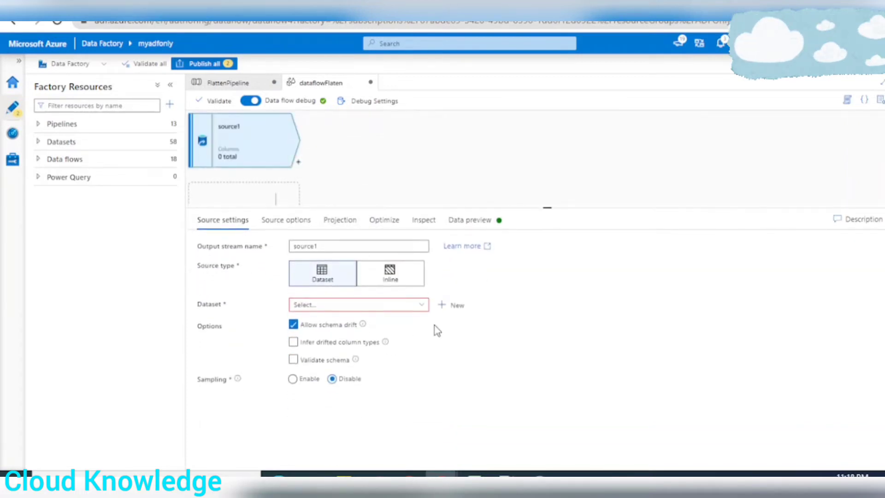
# Start a new source dataset using Azure Data Lake Storage Gen2 as the data store and JSON as the format
pyautogui.click(453, 305)
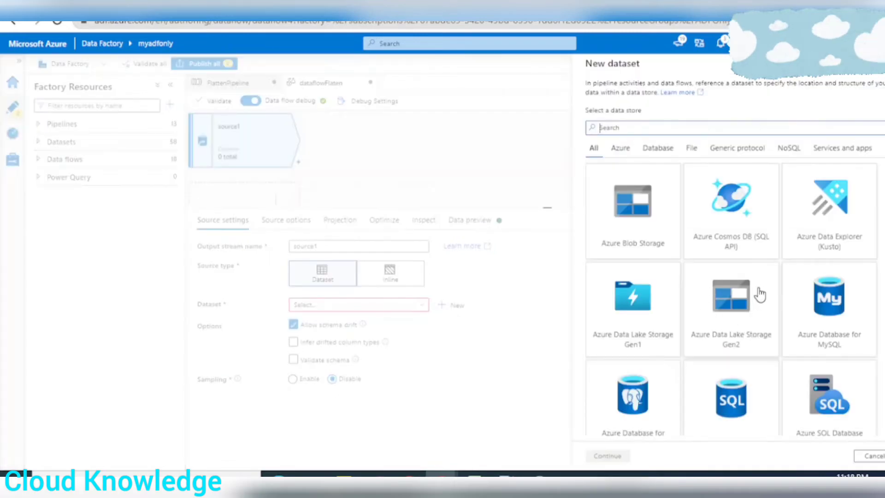
pyautogui.click(748, 324)
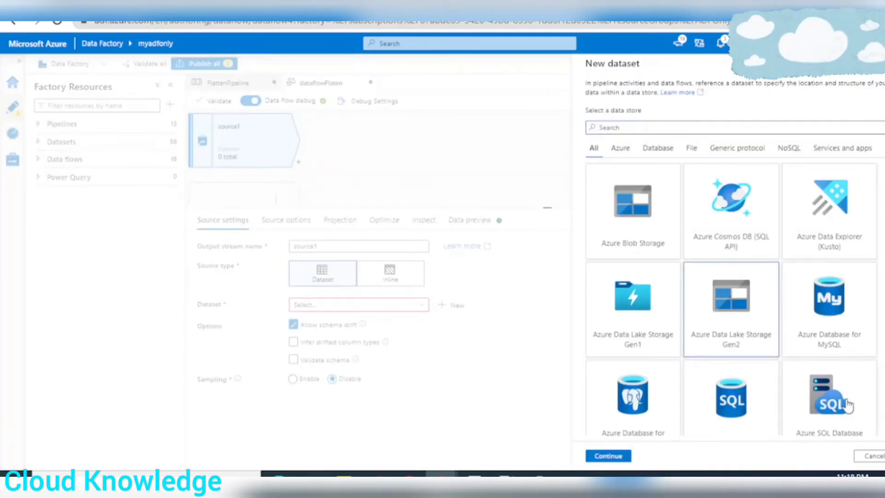
pyautogui.click(608, 455)
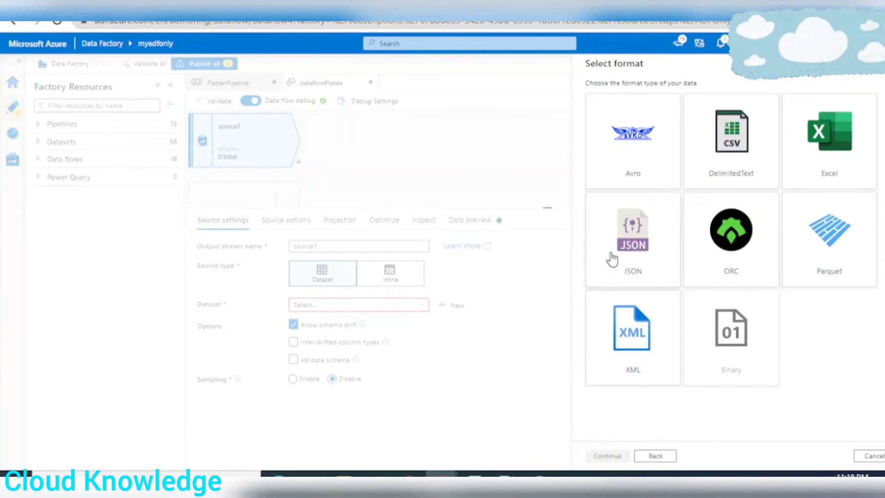
pyautogui.click(625, 249)
pyautogui.click(607, 455)
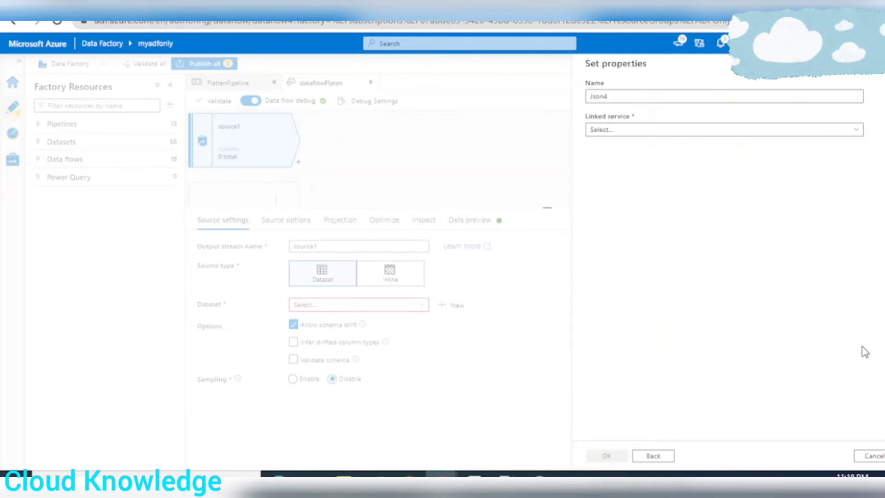
# Name the dataset JsonFlatten and set its linked service to AzureDataLakeStorageGen2
pyautogui.click(626, 96)
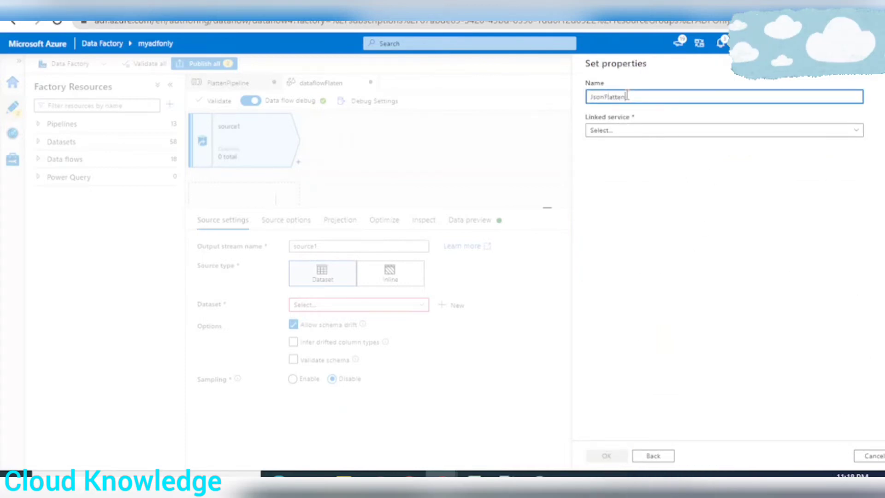
pyautogui.write('Flatten')
pyautogui.click(626, 130)
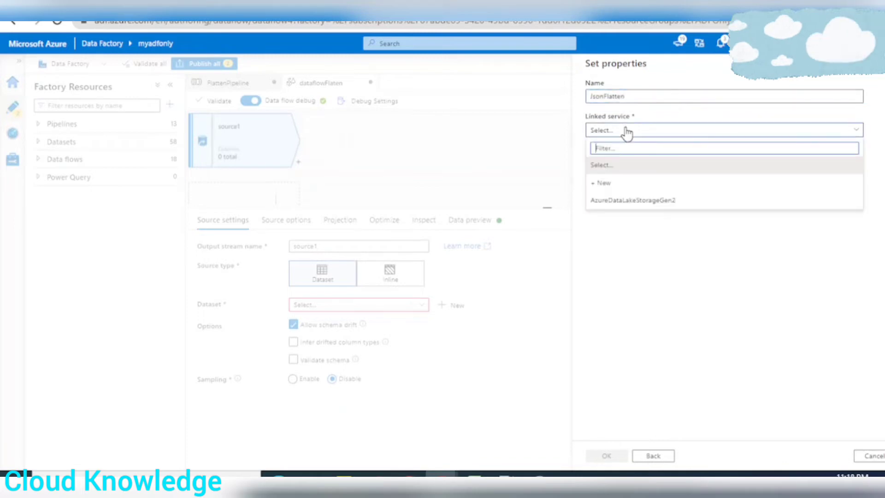
pyautogui.click(619, 204)
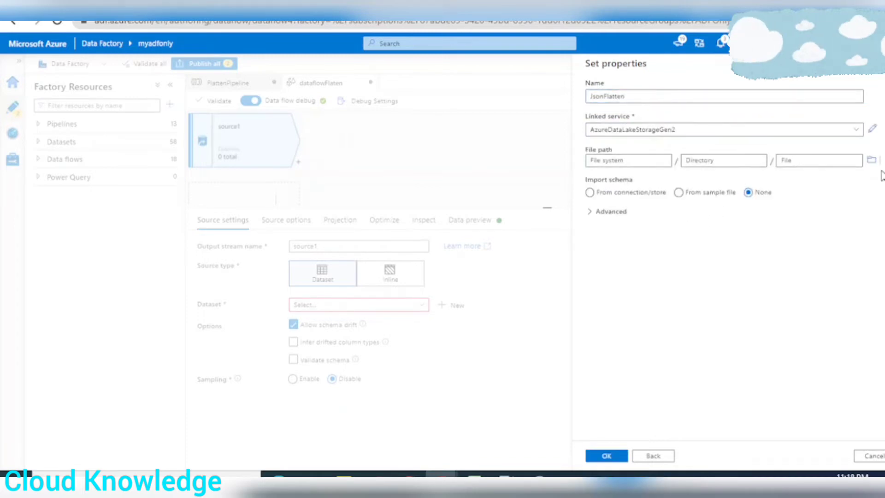
# Set the dataset's file path to adfcontainer/Input/FlattenInput.json and the schema import to None
pyautogui.click(869, 161)
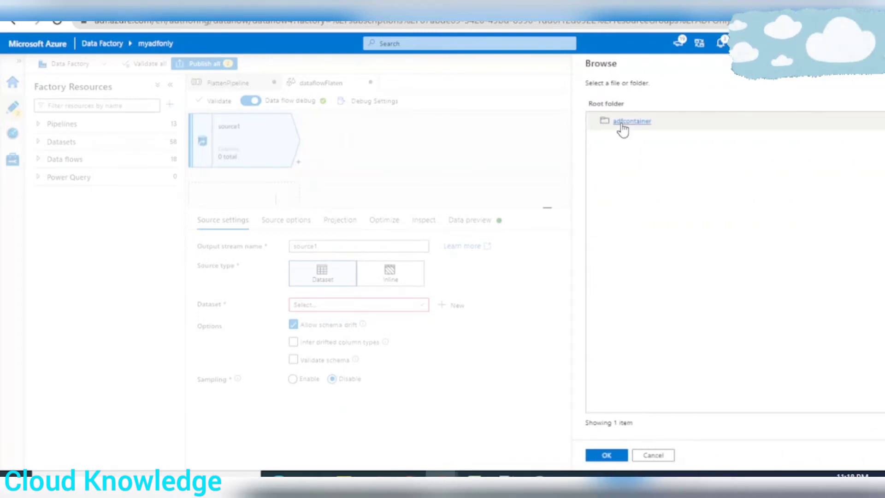
pyautogui.click(625, 121)
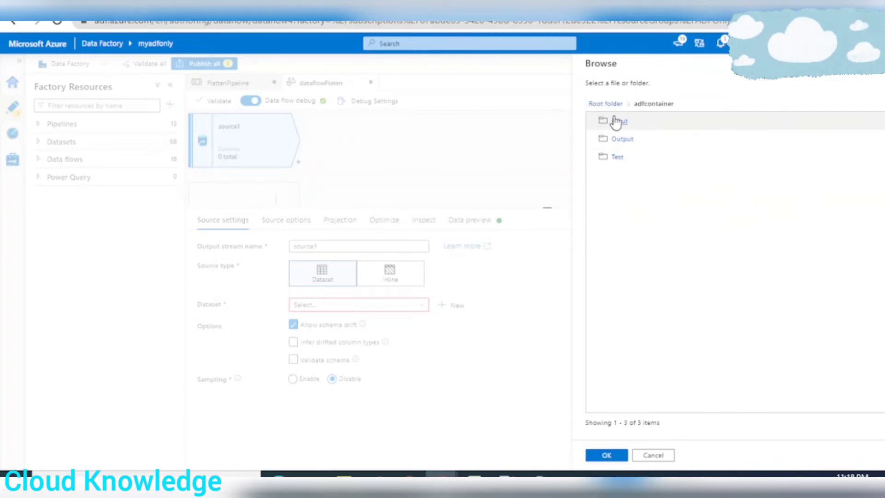
pyautogui.click(623, 122)
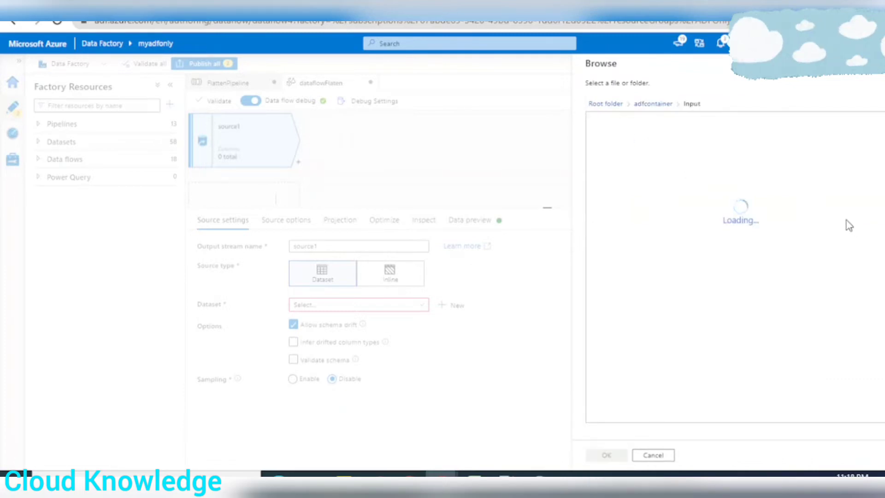
pyautogui.click(627, 215)
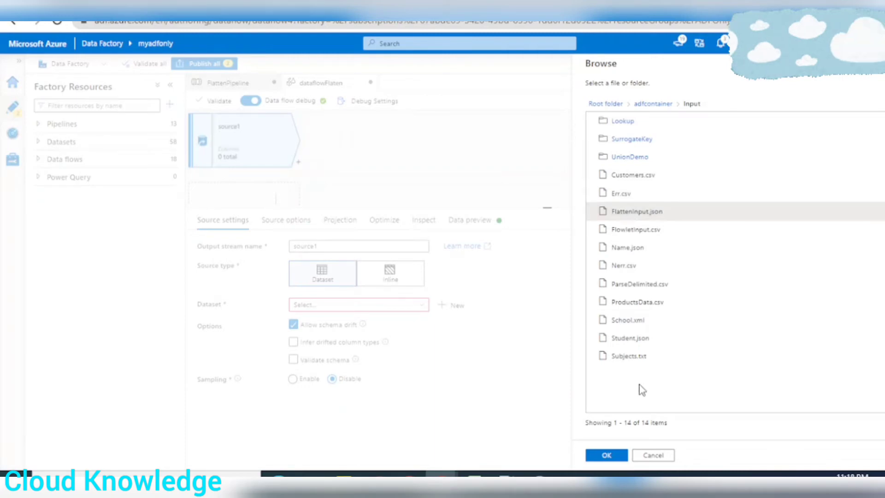
pyautogui.click(607, 455)
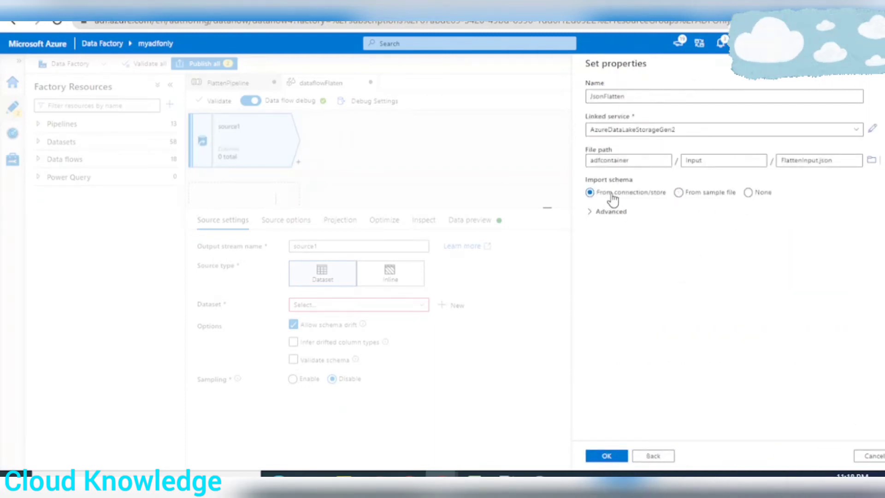
pyautogui.click(748, 193)
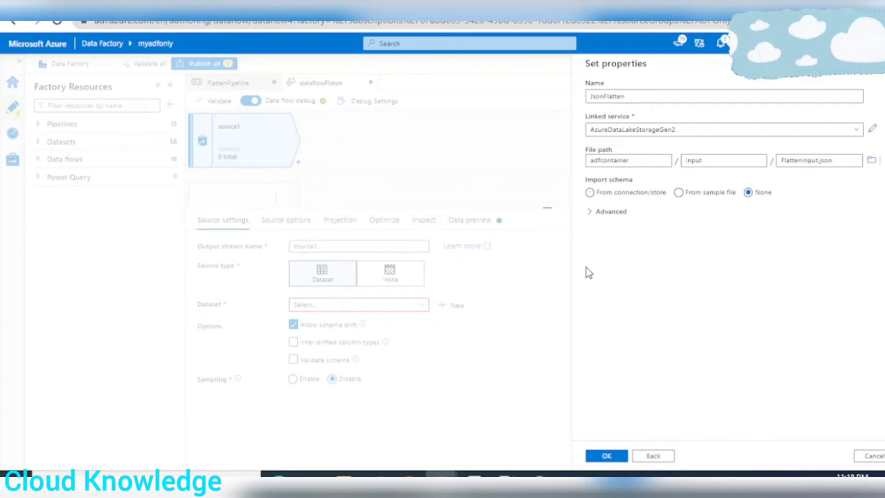
# Finish creating the JsonFlatten dataset and load the data preview of source1
pyautogui.click(622, 455)
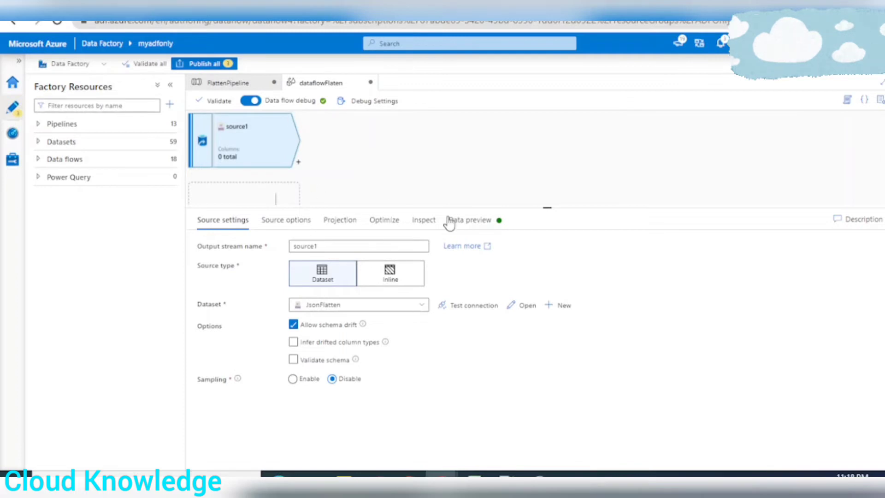
pyautogui.click(474, 223)
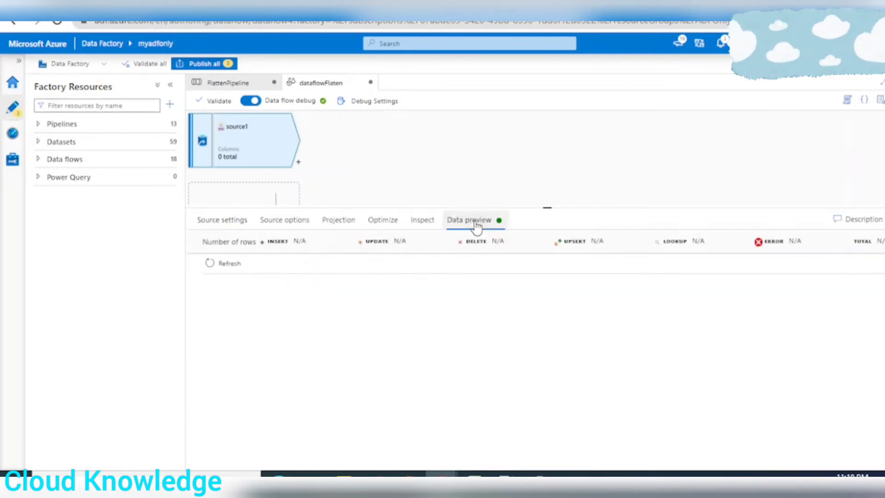
pyautogui.click(226, 263)
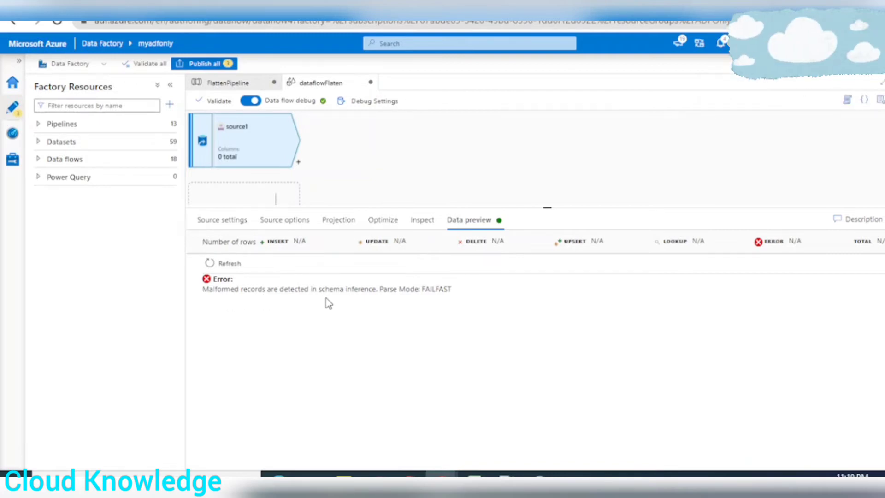
# Switch to the Azure portal and examine the bracket structure and book records in FlattenInput.json
pyautogui.click(219, 227)
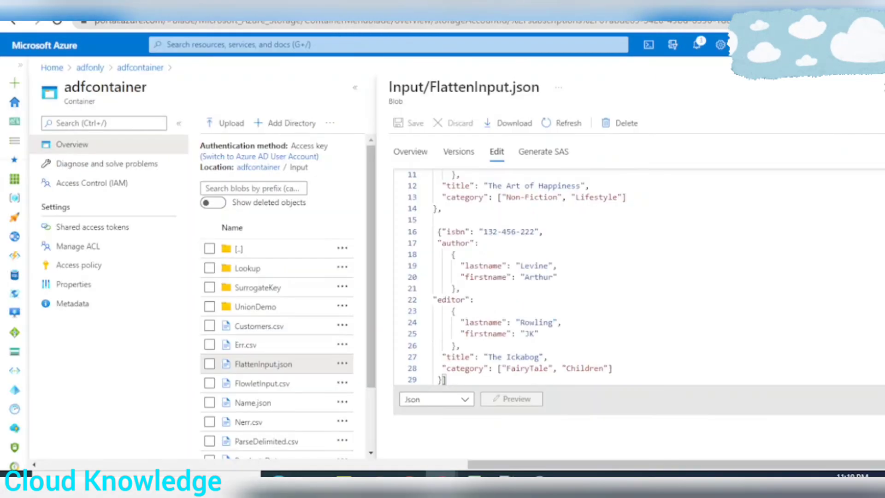
pyautogui.scroll(5, 585, 280)
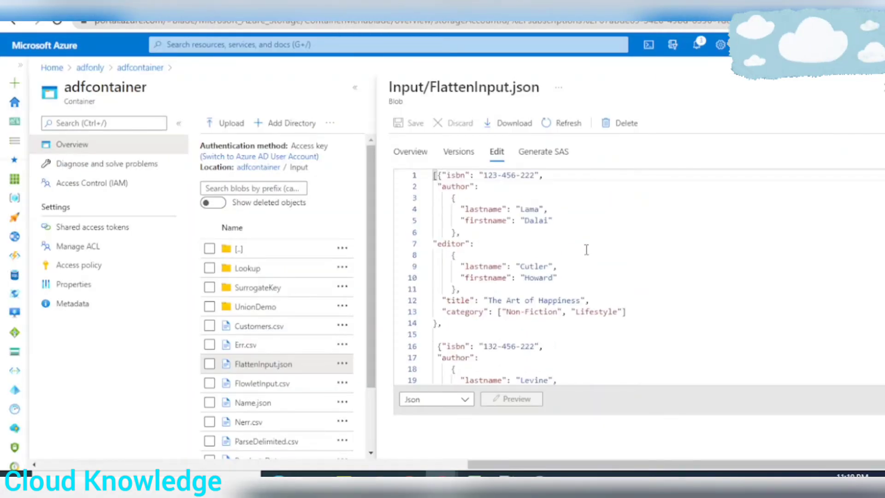
pyautogui.scroll(-4, 613, 250)
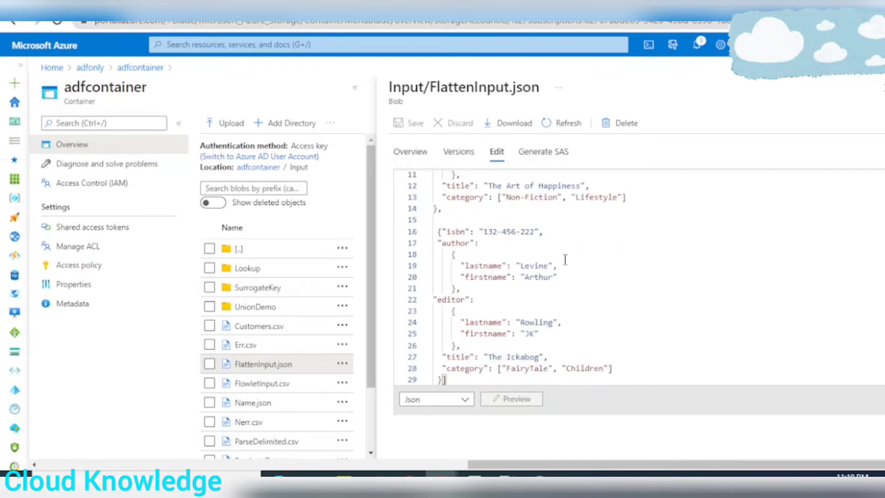
pyautogui.scroll(4, 652, 277)
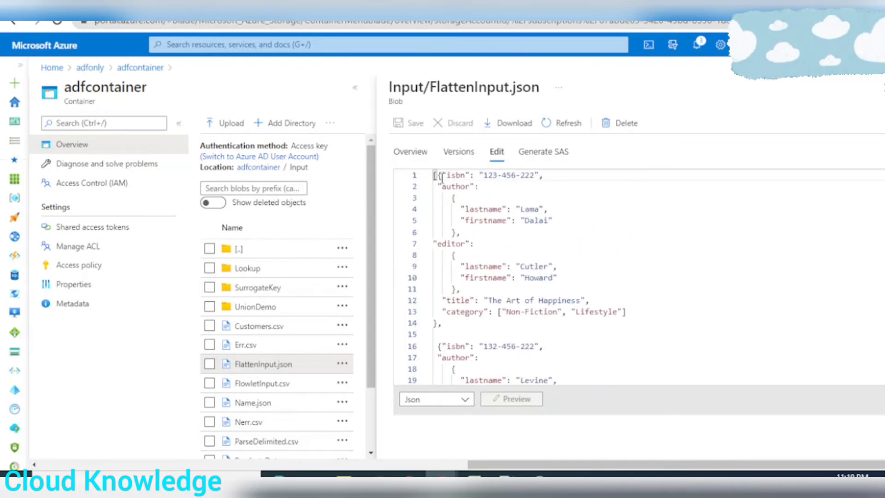
pyautogui.moveTo(443, 323); pyautogui.dragTo(425, 173)
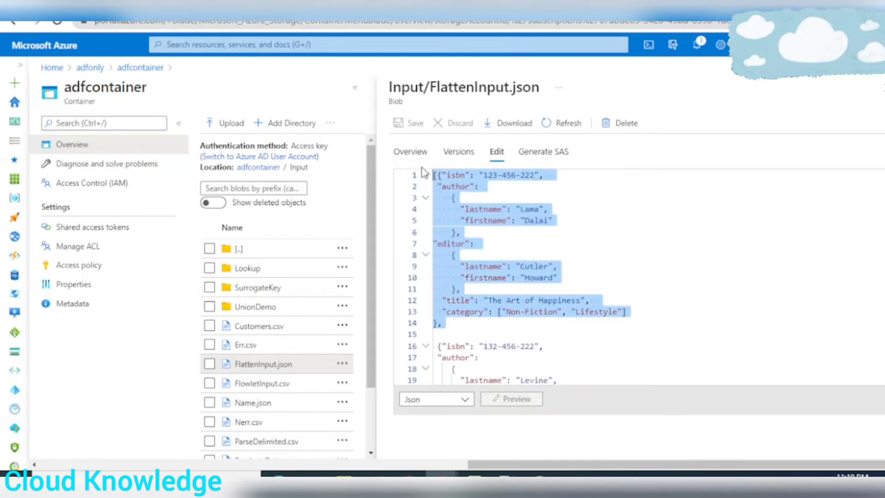
pyautogui.scroll(-3, 460, 266)
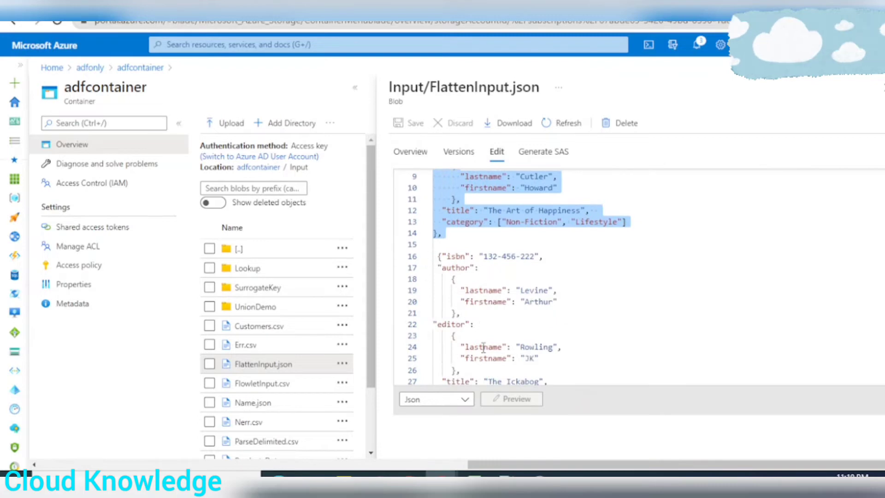
pyautogui.scroll(-1, 625, 303)
pyautogui.click(724, 248)
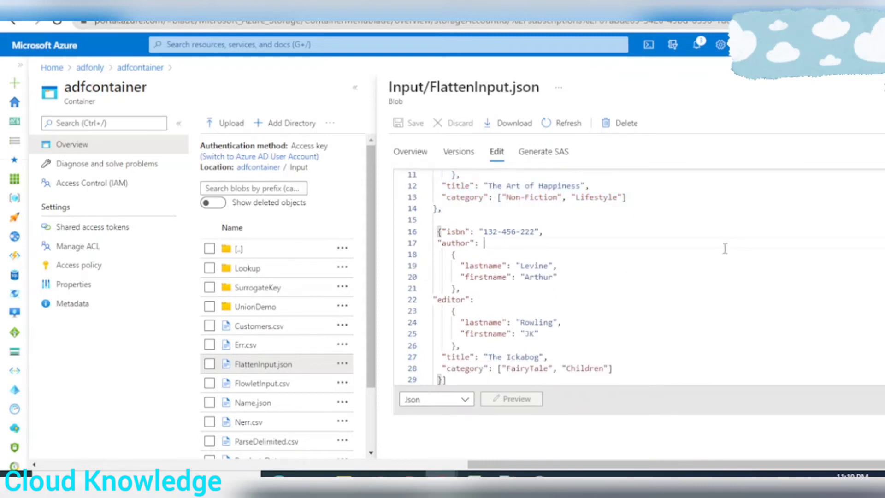
pyautogui.click(450, 380)
pyautogui.scroll(4, 502, 329)
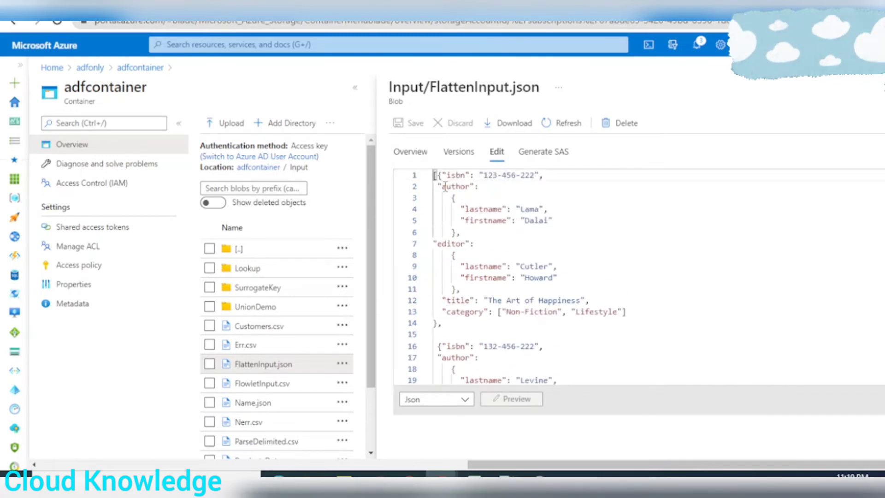
pyautogui.scroll(-4, 525, 313)
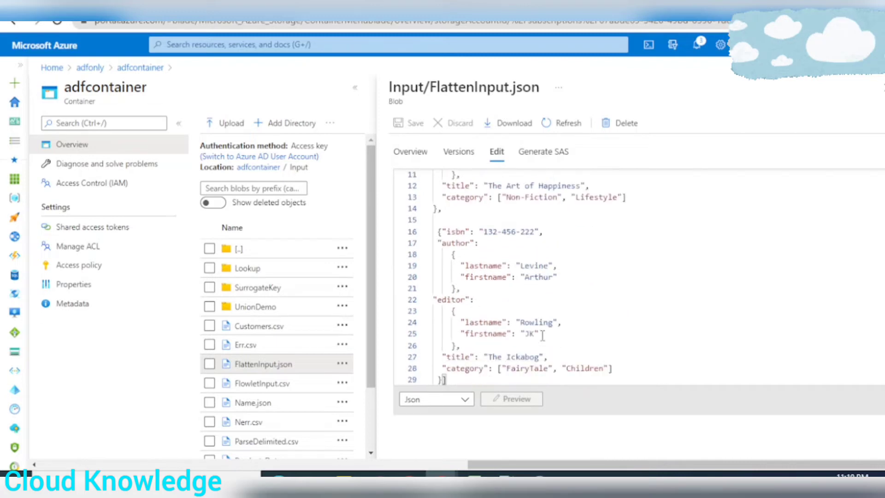
pyautogui.click(466, 378)
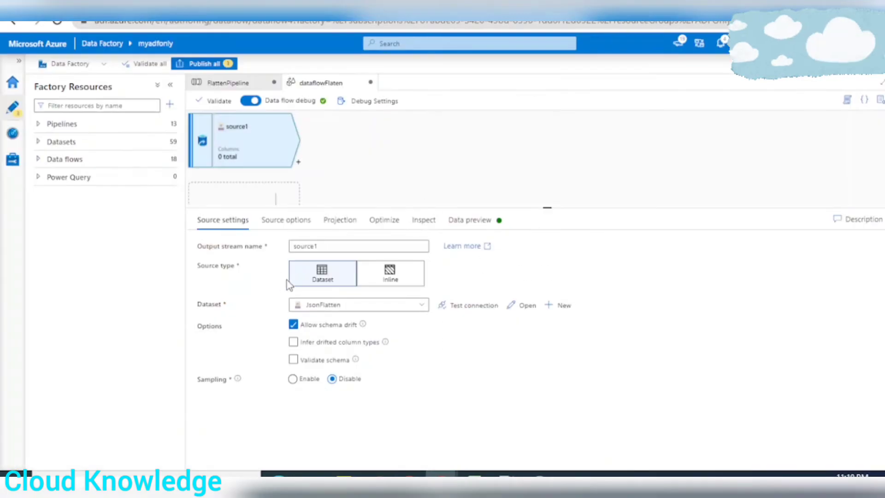
# In the JSON settings of source1, set the document form to Array of documents and import the source projection
pyautogui.click(285, 220)
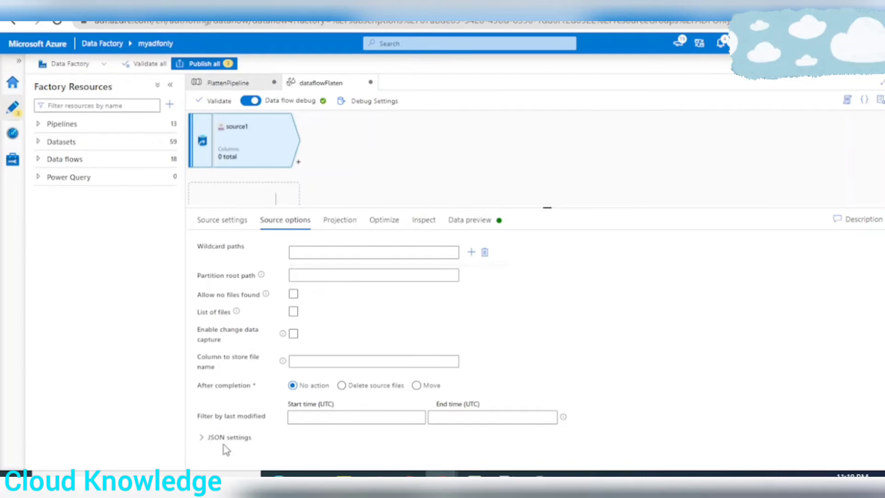
pyautogui.click(203, 438)
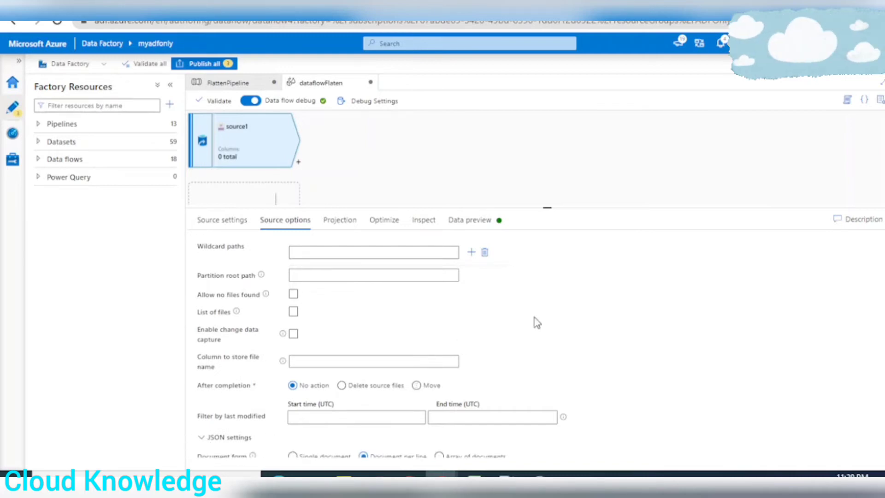
pyautogui.scroll(-2, 507, 350)
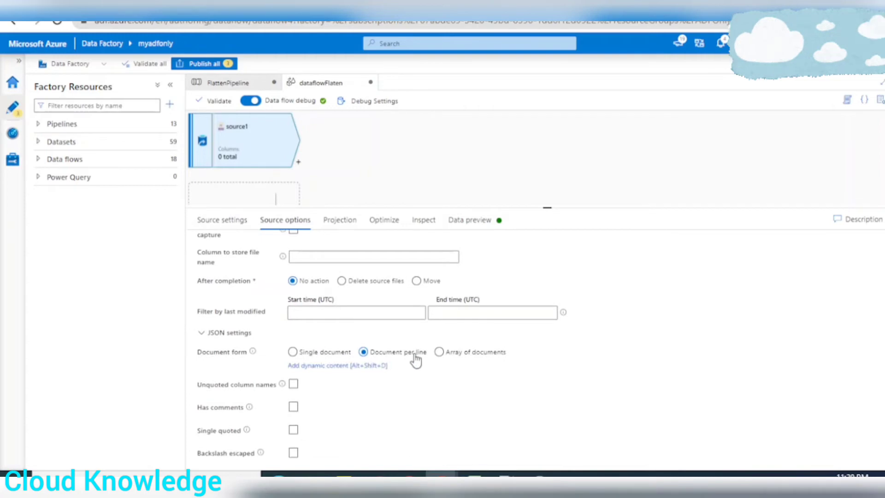
pyautogui.click(439, 352)
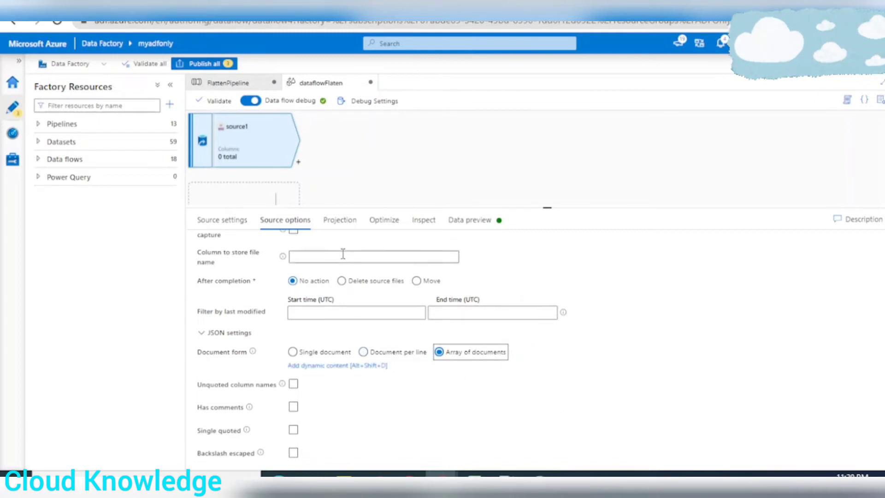
pyautogui.click(340, 221)
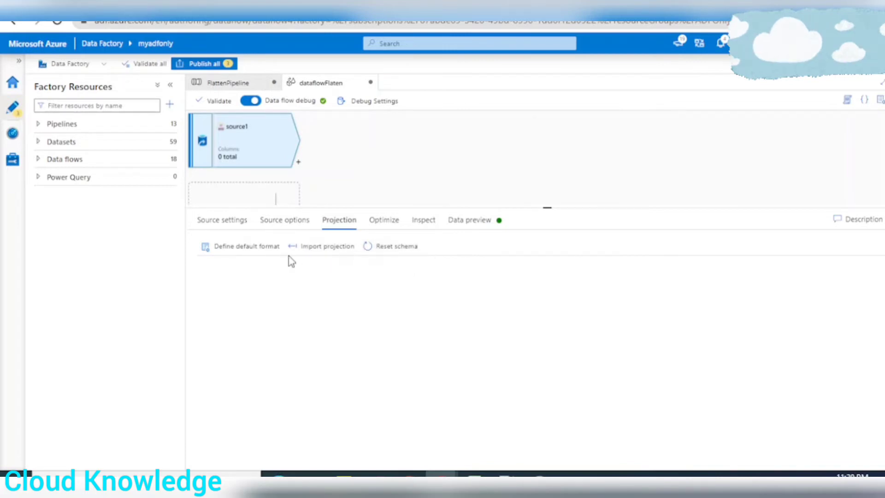
pyautogui.click(323, 253)
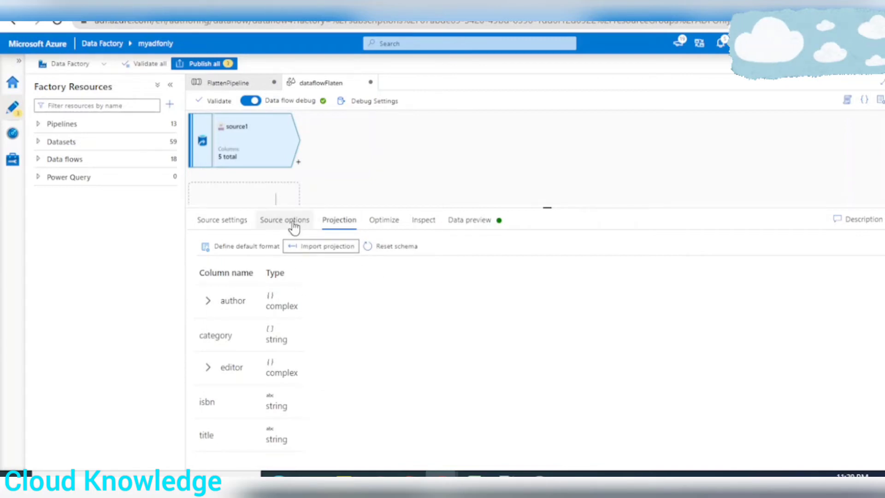
# Review the settings, JSON options, projection and column list of source1, and refresh its data preview
pyautogui.click(222, 220)
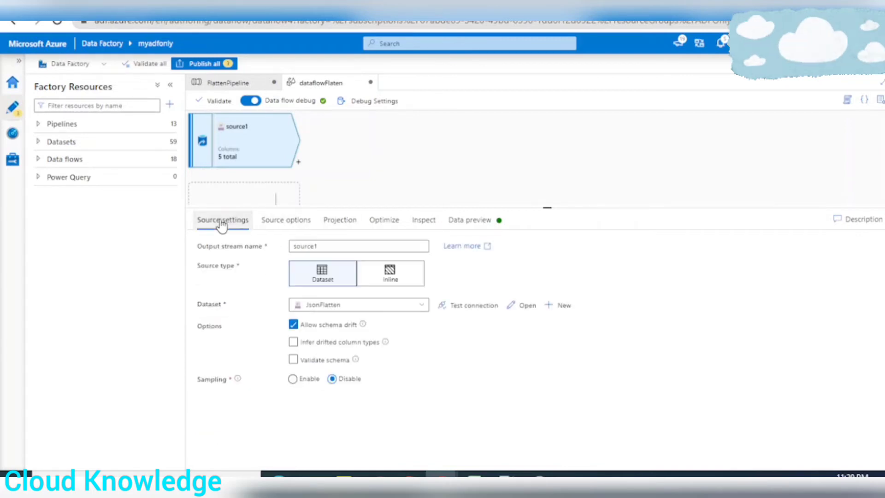
pyautogui.click(283, 221)
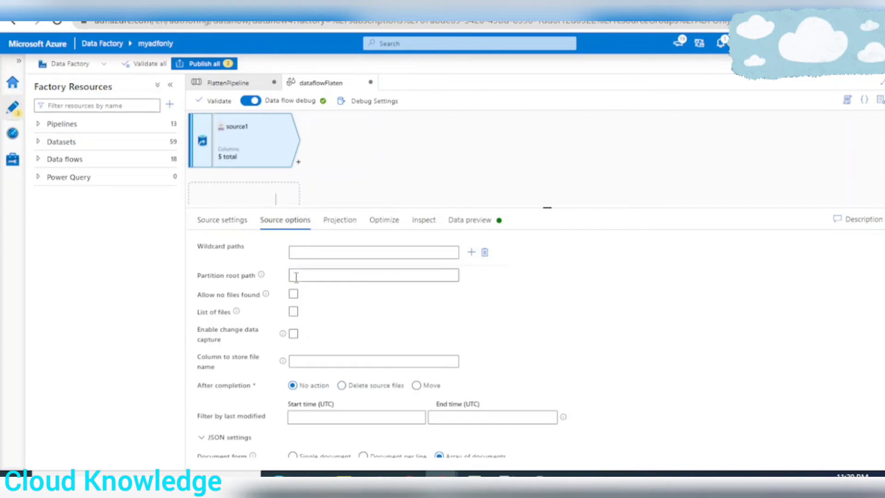
pyautogui.scroll(-3, 204, 401)
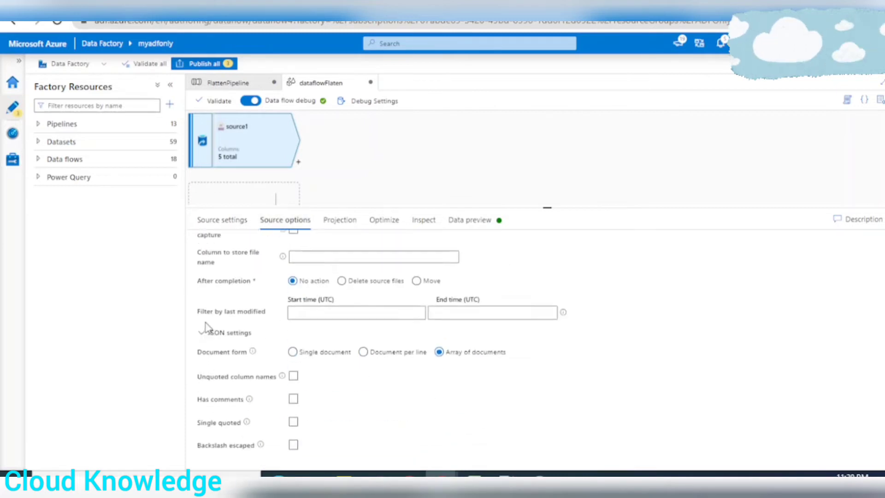
pyautogui.click(422, 347)
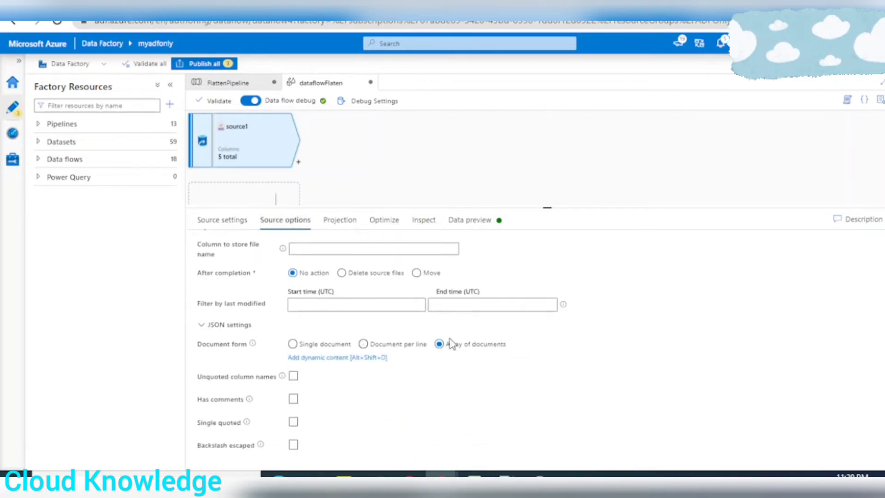
pyautogui.click(340, 225)
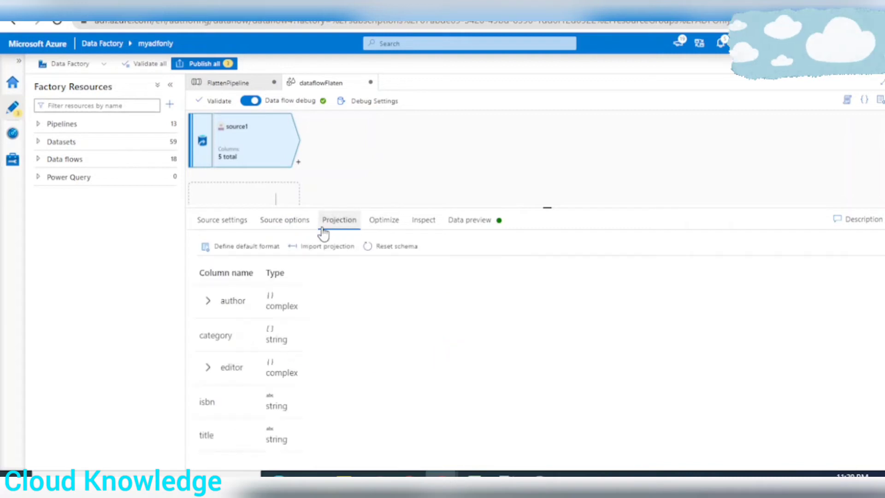
pyautogui.click(383, 221)
pyautogui.click(422, 225)
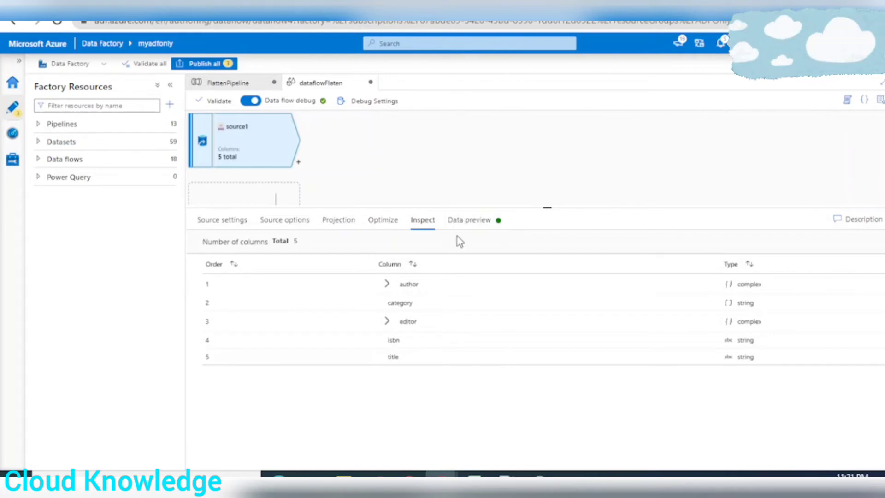
pyautogui.click(469, 223)
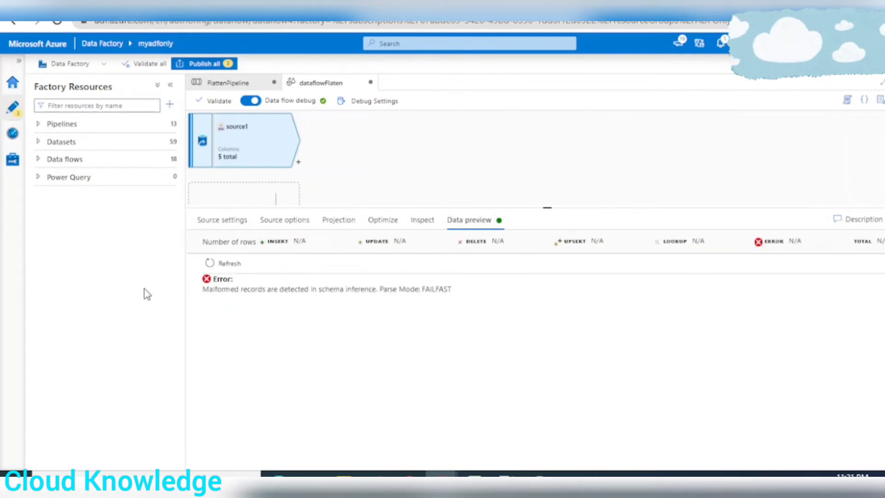
pyautogui.click(230, 267)
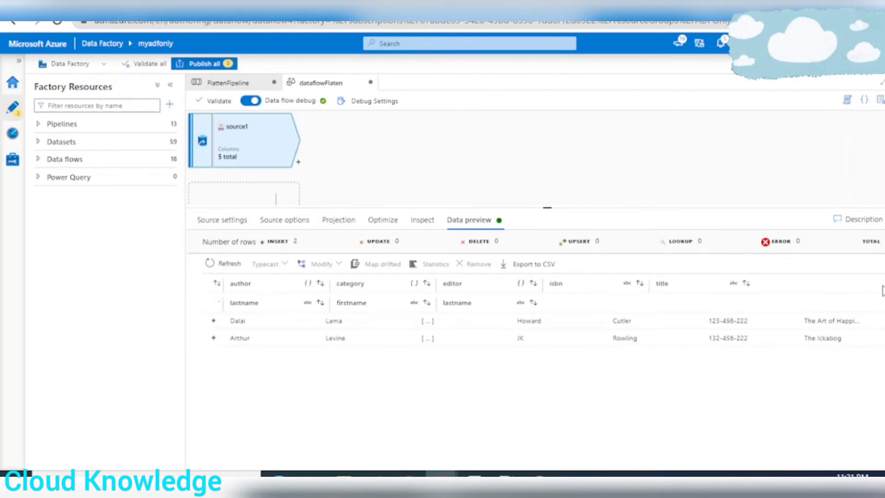
# Rename the source's output stream to sourceFlatten and add a Flatten transformation after it
pyautogui.click(222, 221)
pyautogui.click(325, 244)
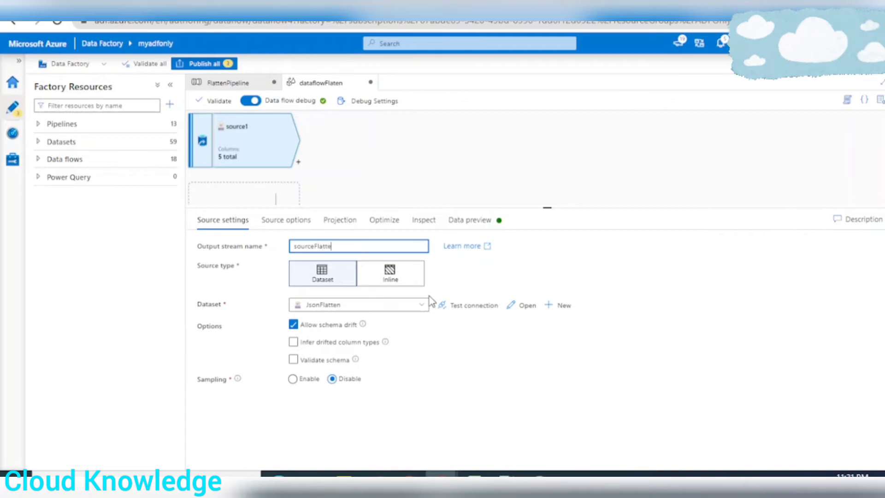
pyautogui.click(298, 162)
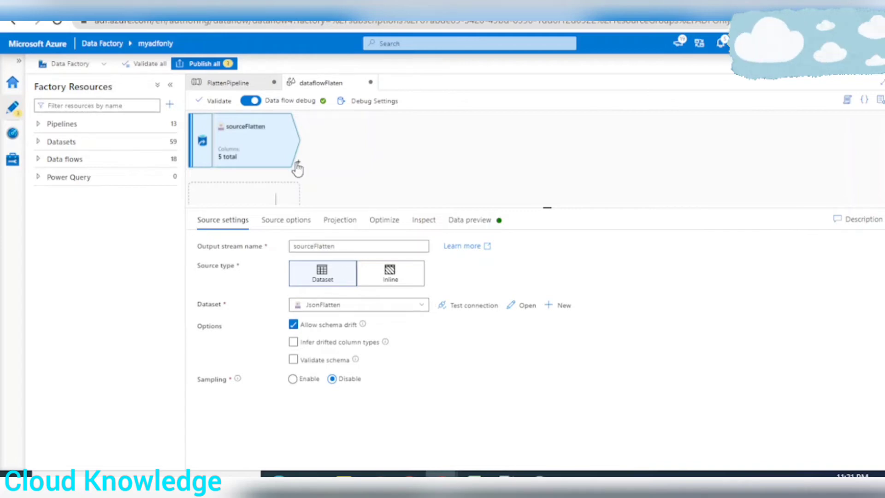
pyautogui.scroll(-5, 383, 279)
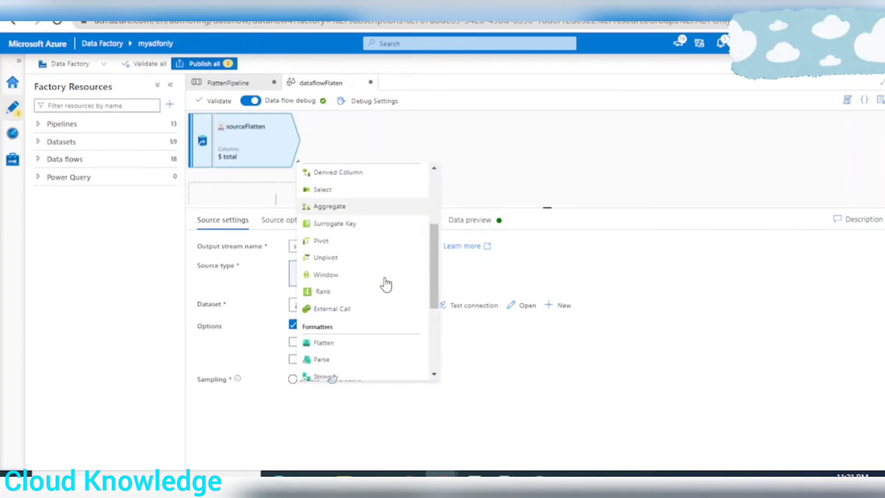
pyautogui.scroll(-1, 384, 282)
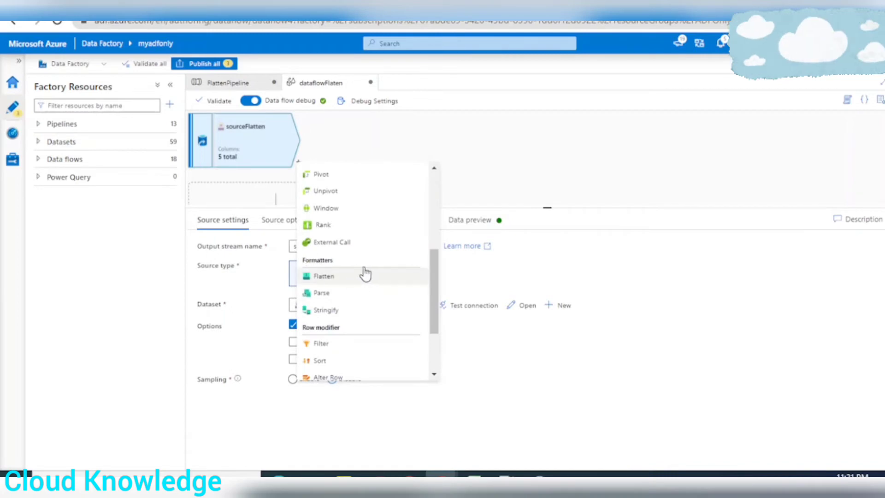
pyautogui.click(328, 276)
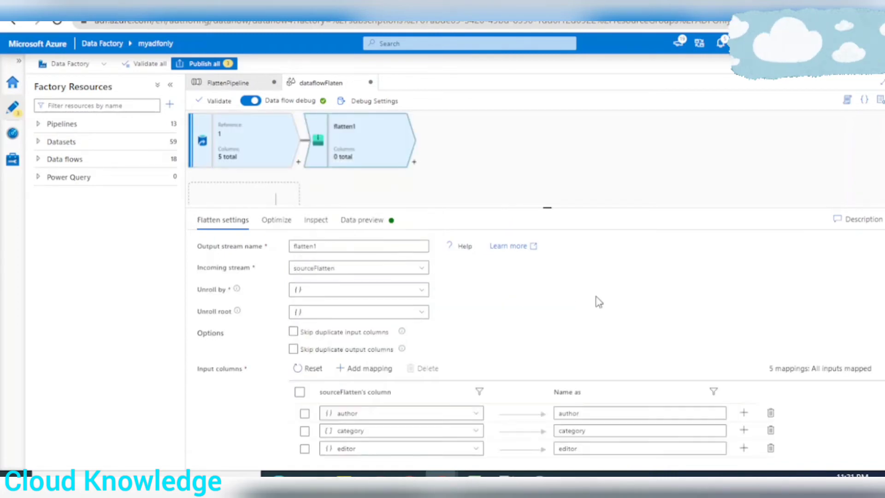
# Name the Flatten transformation's output stream flattenData and review its unroll options and input column mappings
pyautogui.click(325, 244)
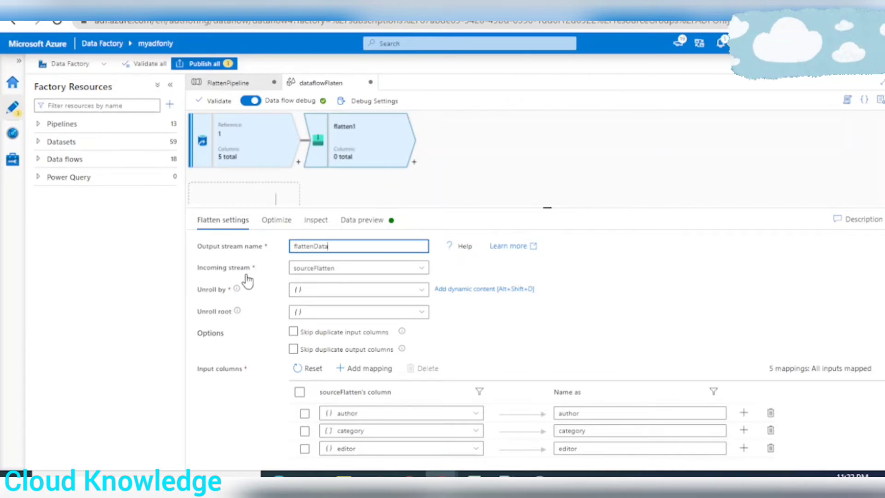
pyautogui.scroll(-1, 484, 306)
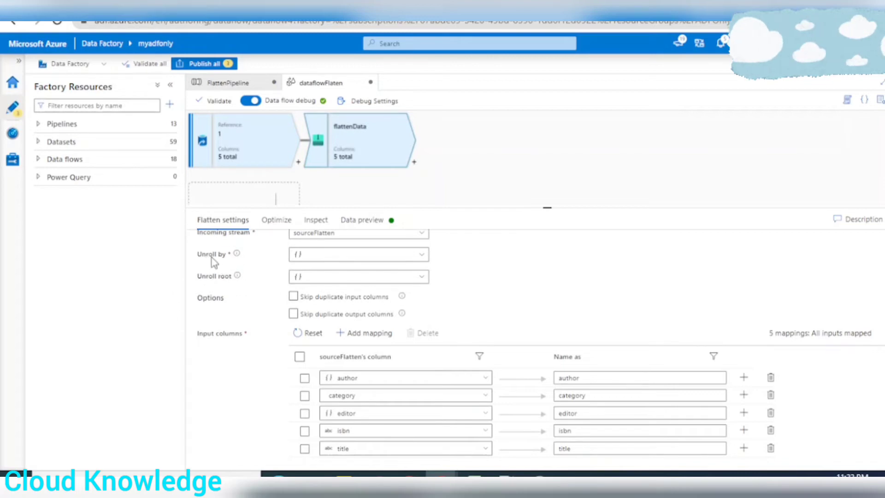
pyautogui.moveTo(238, 258)
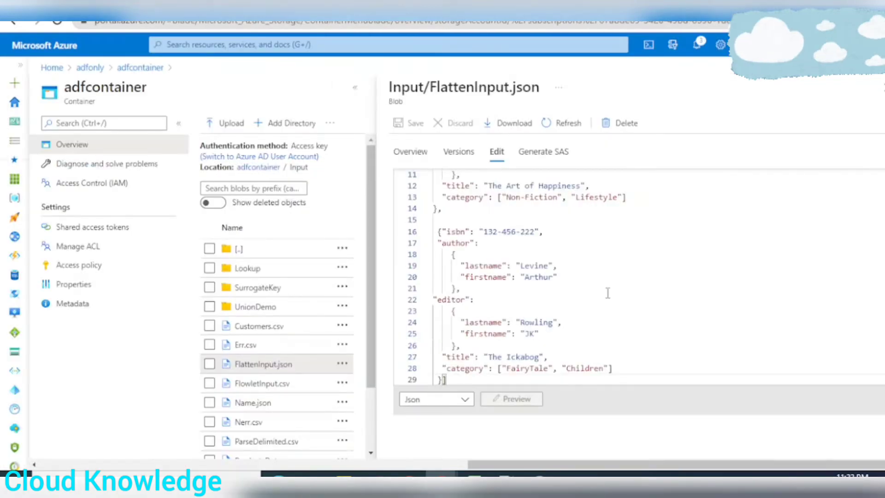
# Check the category array in the Excel input dataset and set flattenData's Unroll by option to category
pyautogui.scroll(3, 608, 293)
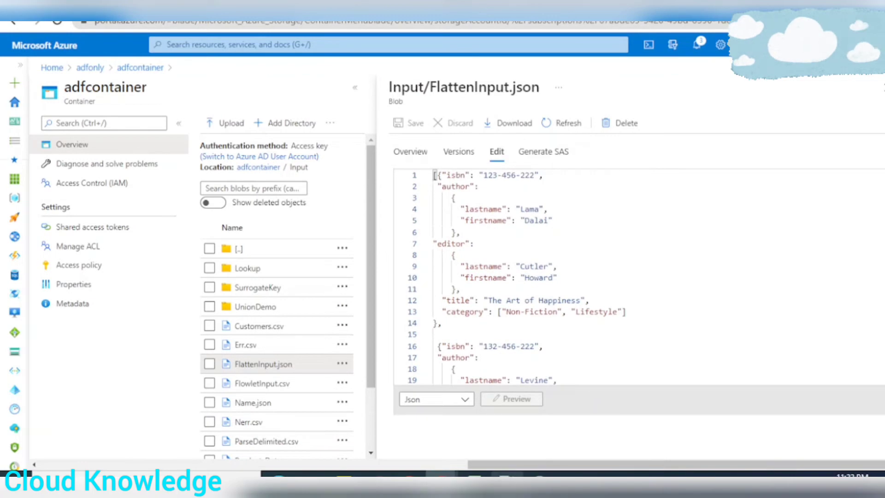
pyautogui.click(474, 479)
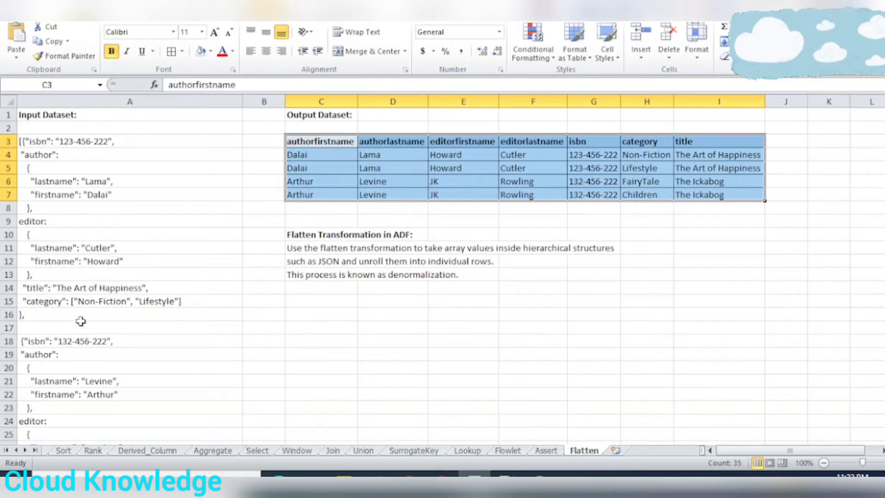
pyautogui.click(43, 303)
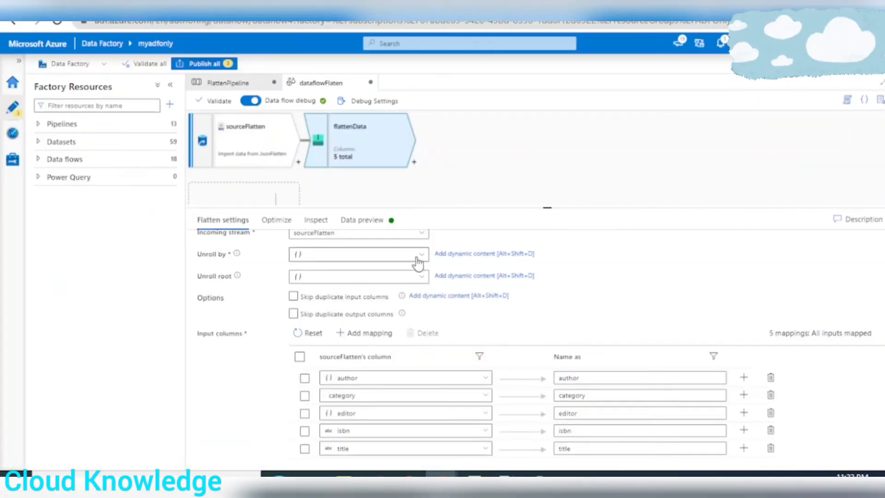
pyautogui.scroll(2, 423, 272)
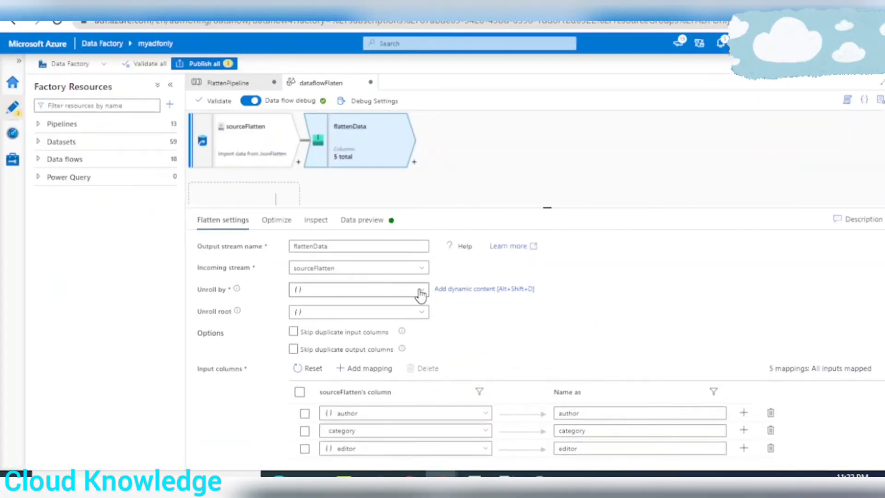
pyautogui.click(420, 290)
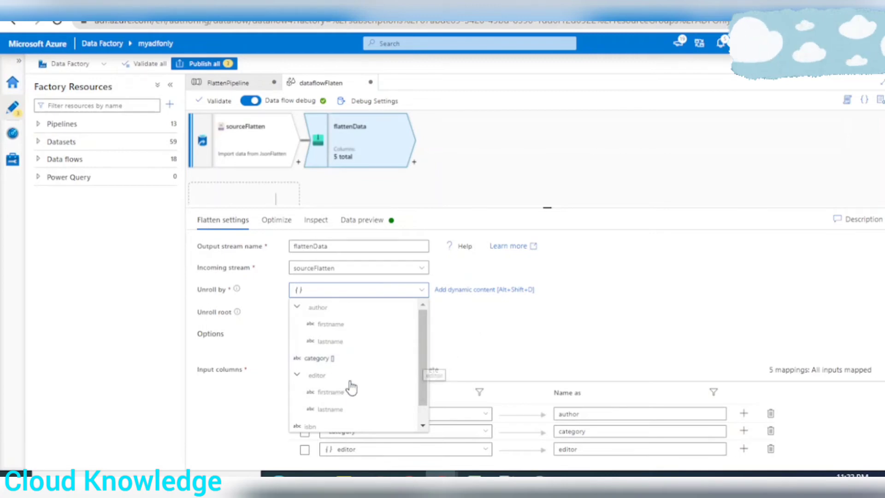
pyautogui.scroll(-1, 351, 388)
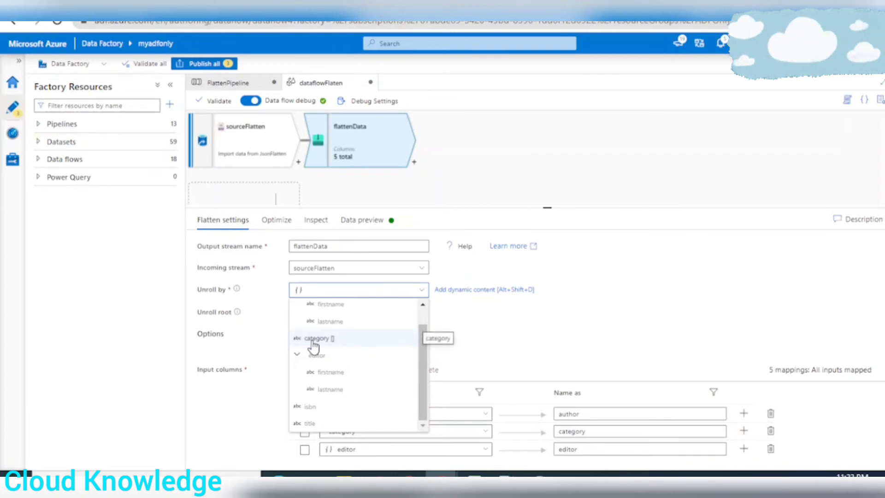
pyautogui.scroll(-1, 381, 387)
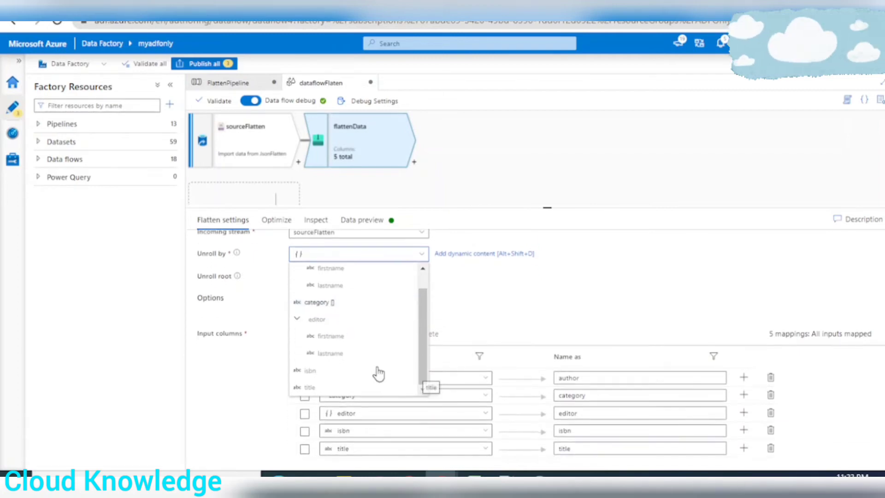
pyautogui.click(316, 303)
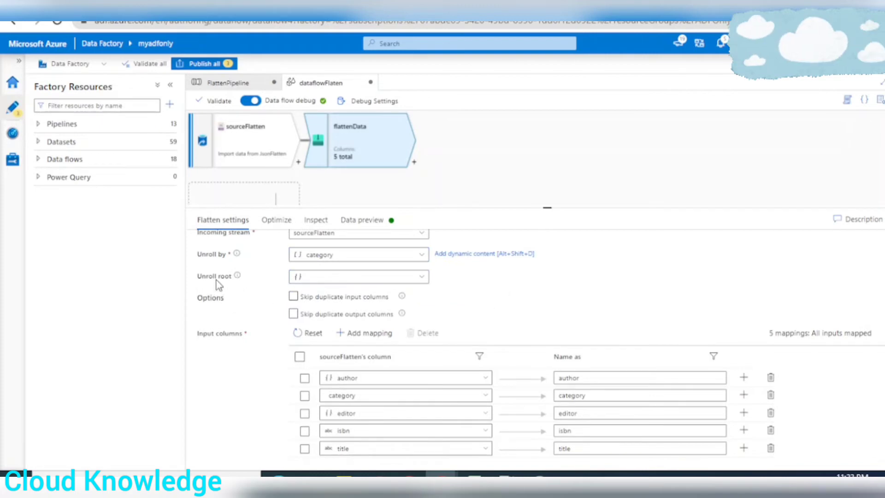
pyautogui.moveTo(237, 278)
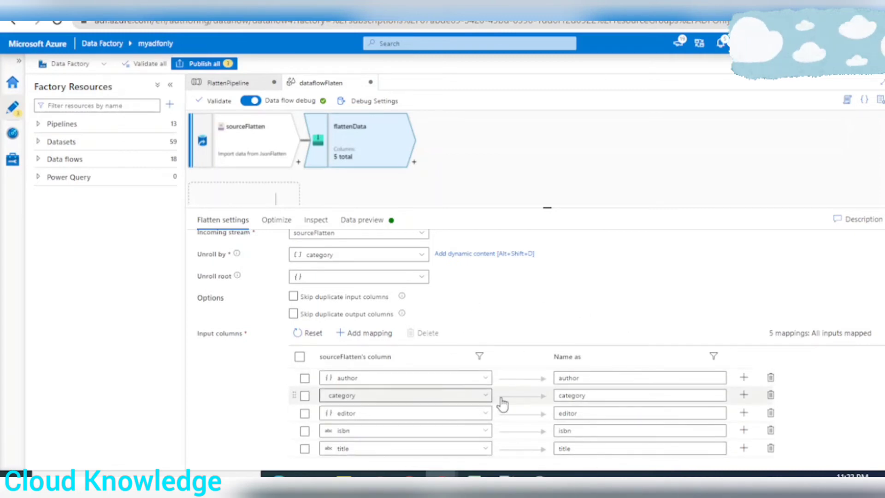
# Check the expected output columns in Excel and map author.firstname to the output name authorfirstname in the Flatten settings
pyautogui.click(476, 477)
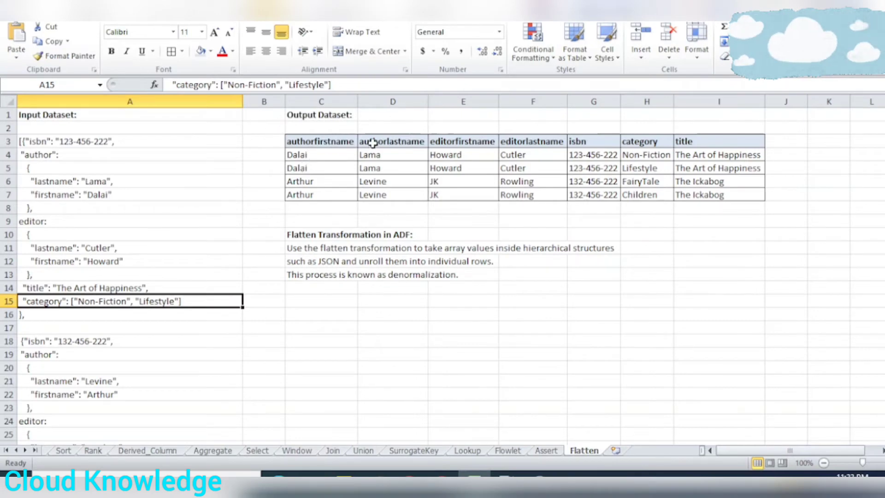
pyautogui.hotkey('alt', 'Tab')
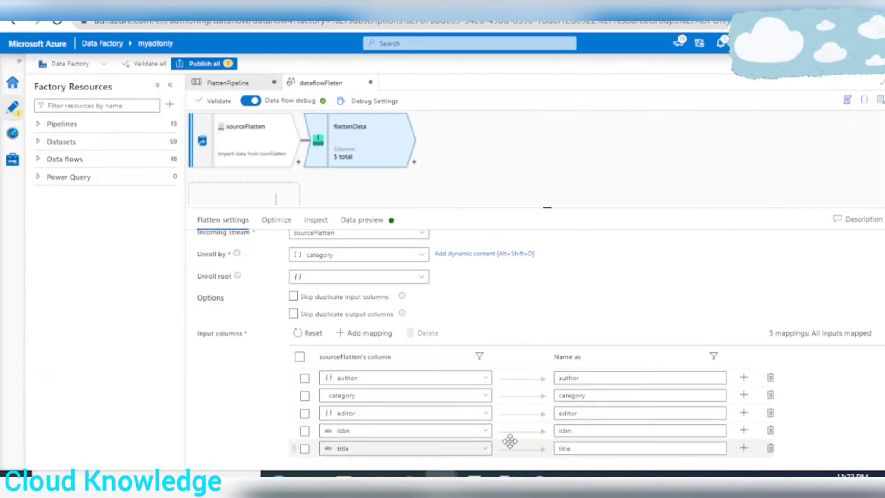
pyautogui.click(490, 379)
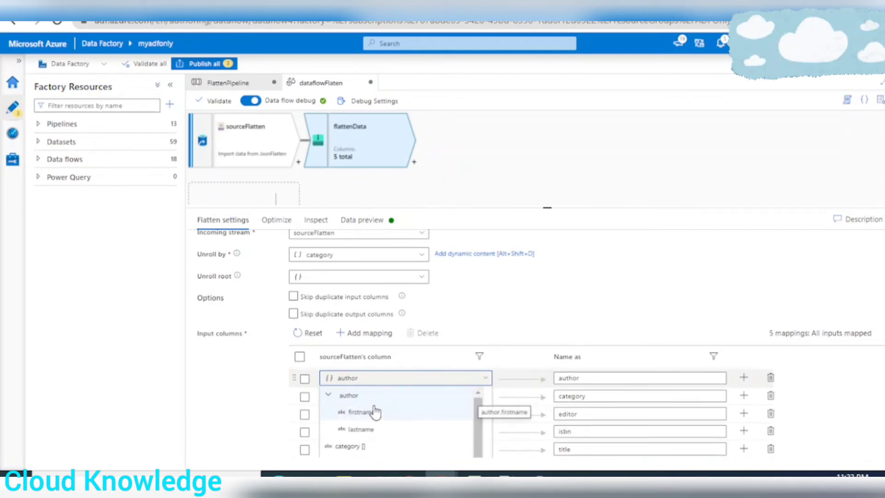
pyautogui.click(362, 412)
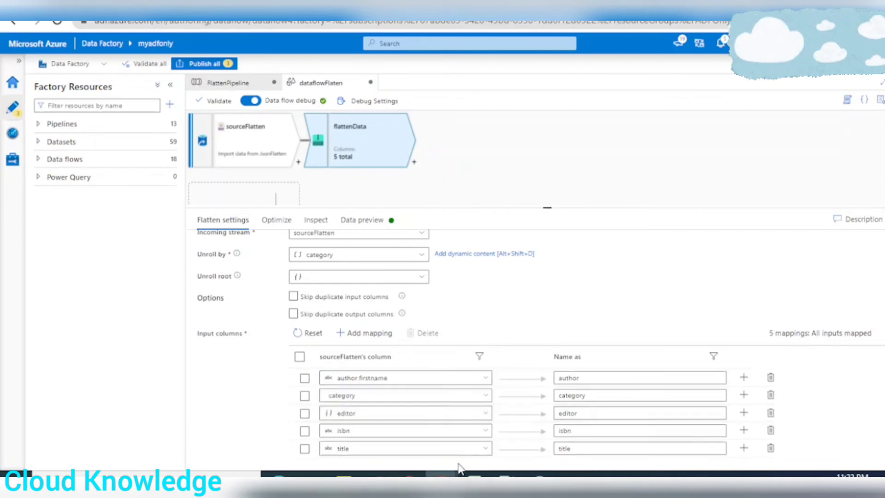
pyautogui.click(599, 379)
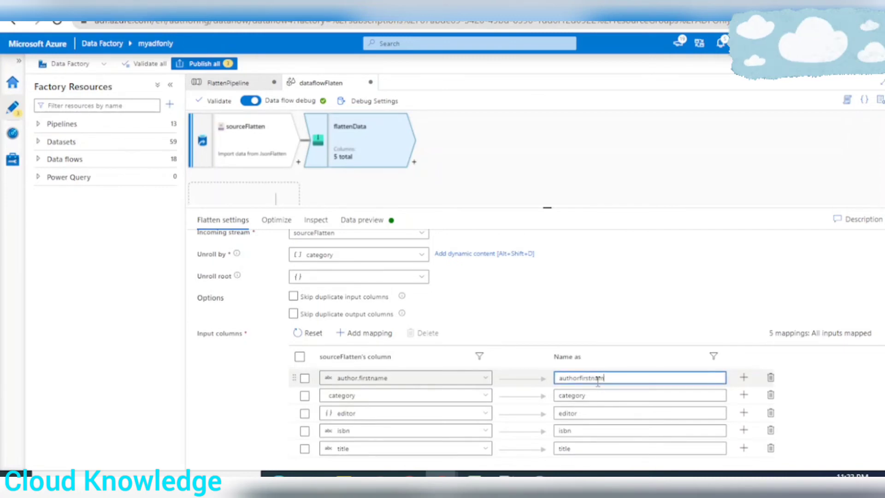
pyautogui.click(399, 329)
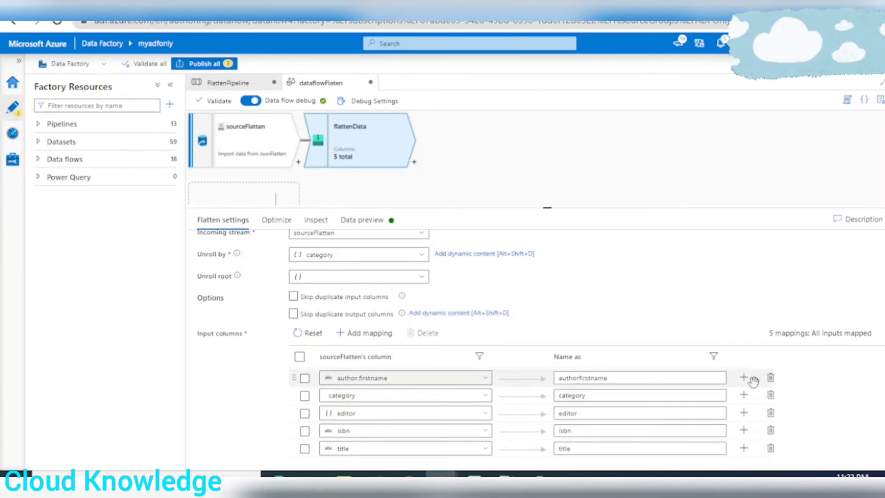
# Add a fixed mapping below authorfirstname that outputs author.lastname as authorlastname
pyautogui.click(744, 382)
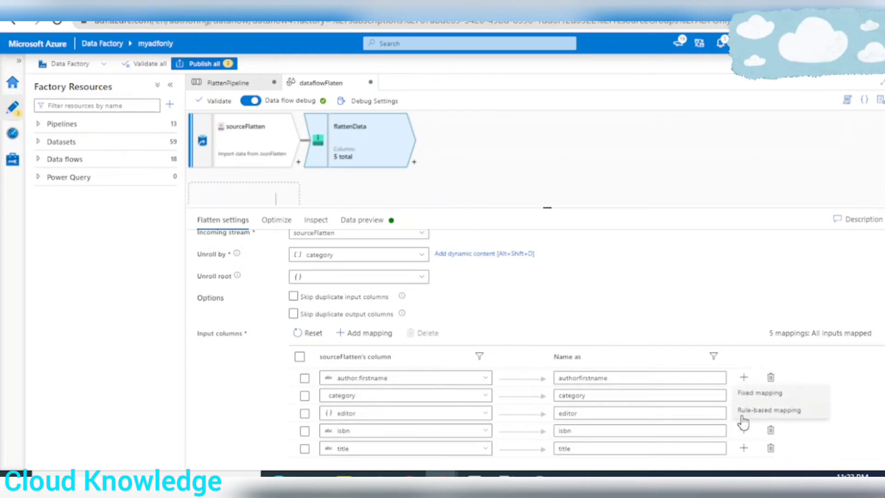
pyautogui.click(756, 393)
pyautogui.click(406, 395)
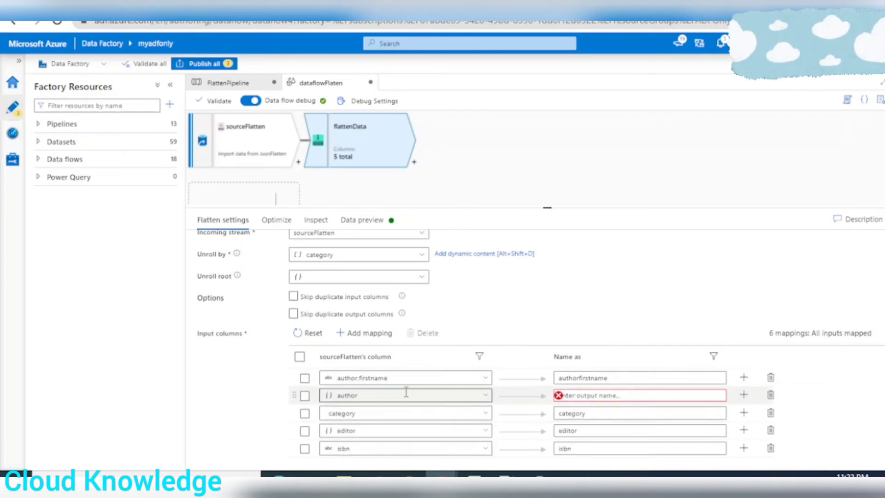
pyautogui.click(488, 399)
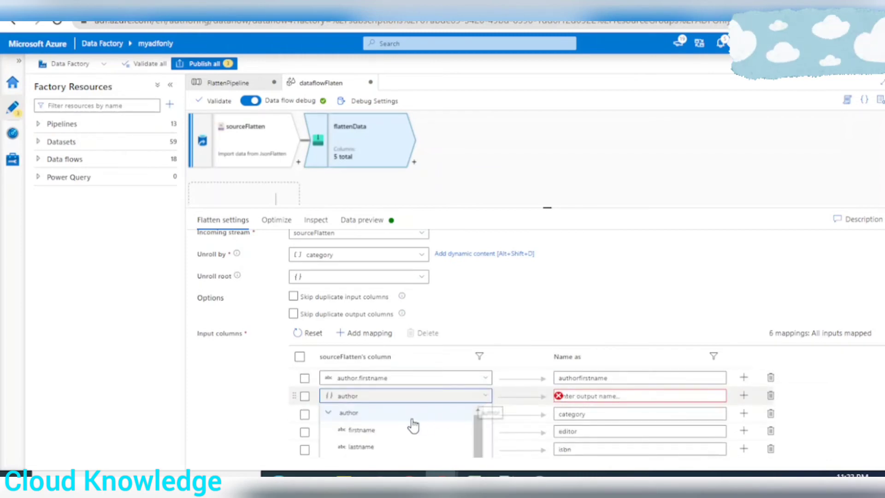
pyautogui.click(370, 450)
pyautogui.click(604, 396)
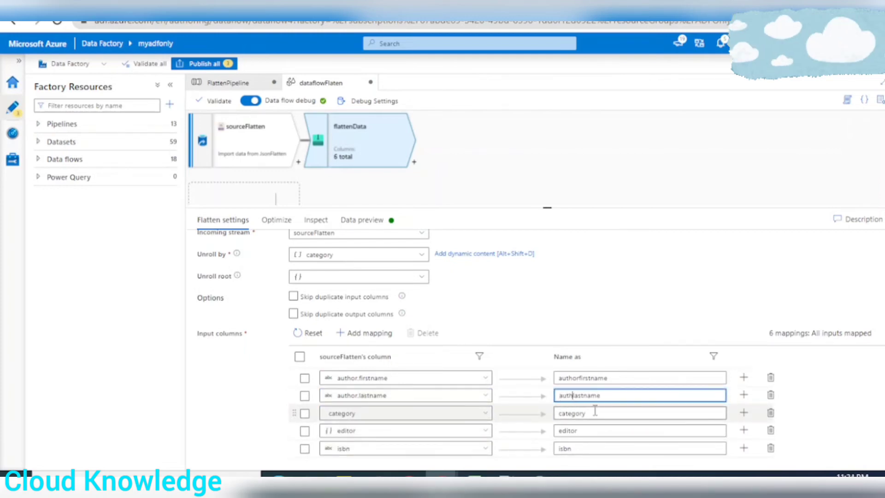
pyautogui.scroll(-1, 646, 399)
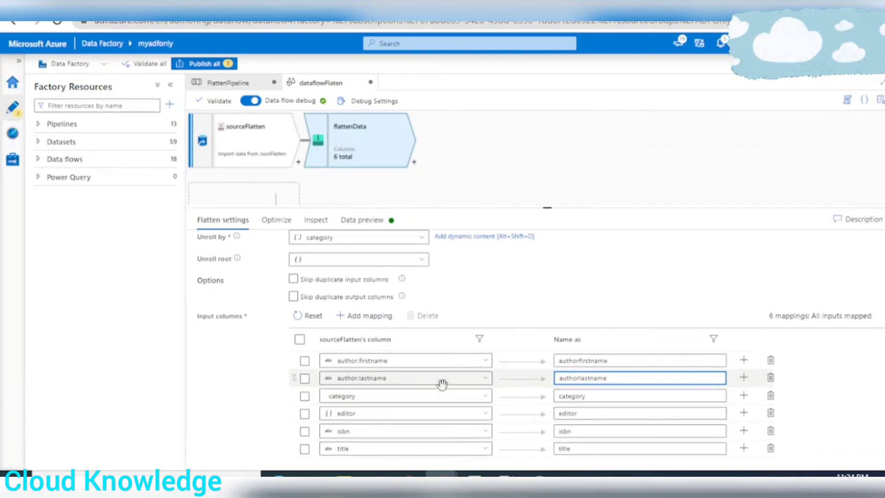
# Compare the column order with the Excel output dataset and move the category mapping below the editor mapping
pyautogui.hotkey('alt', 'Tab')
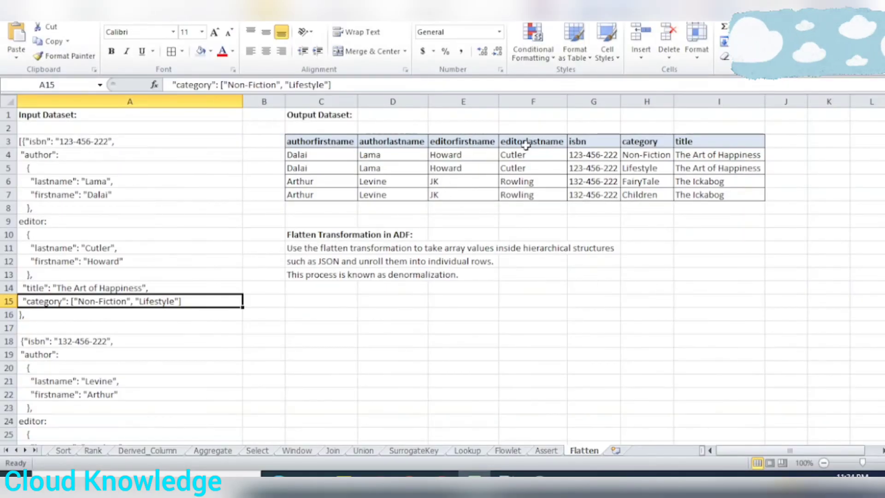
pyautogui.hotkey('alt', 'Tab')
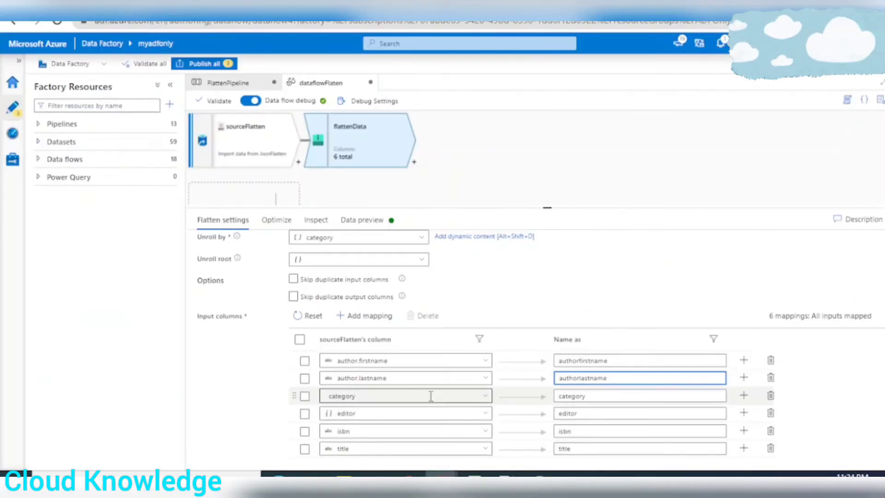
pyautogui.hotkey('alt', 'Tab')
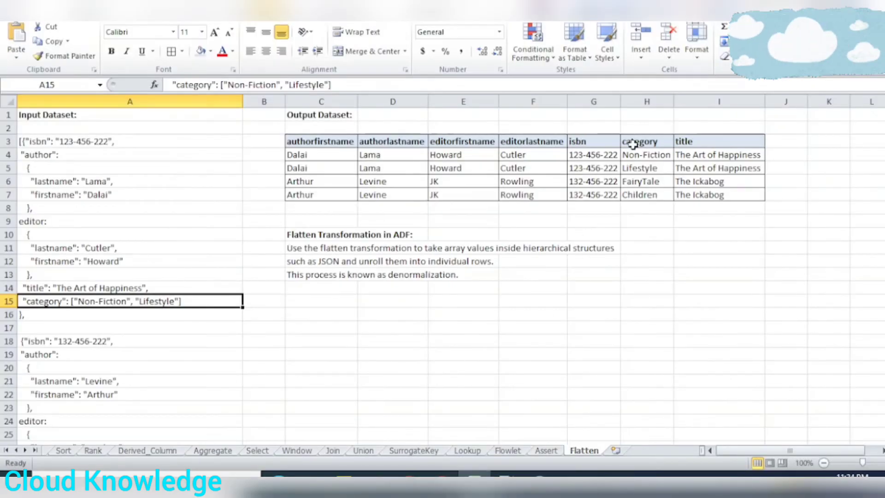
pyautogui.hotkey('alt', 'Tab')
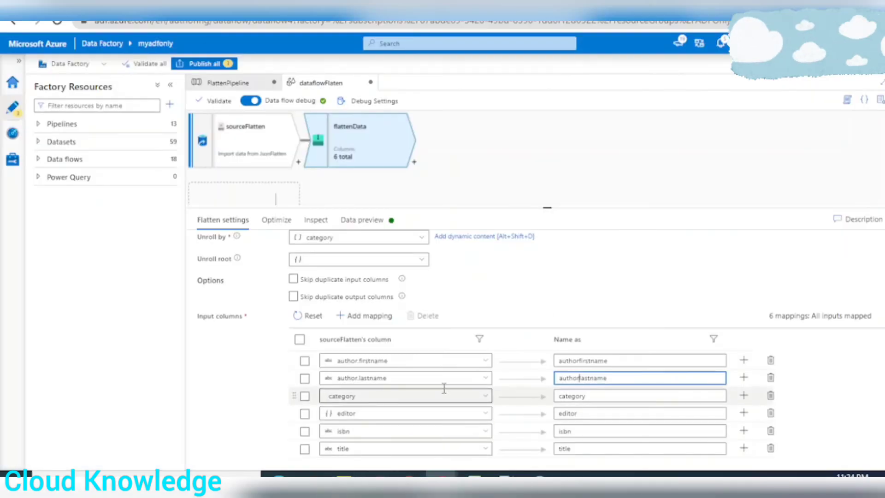
pyautogui.moveTo(333, 395); pyautogui.dragTo(317, 424)
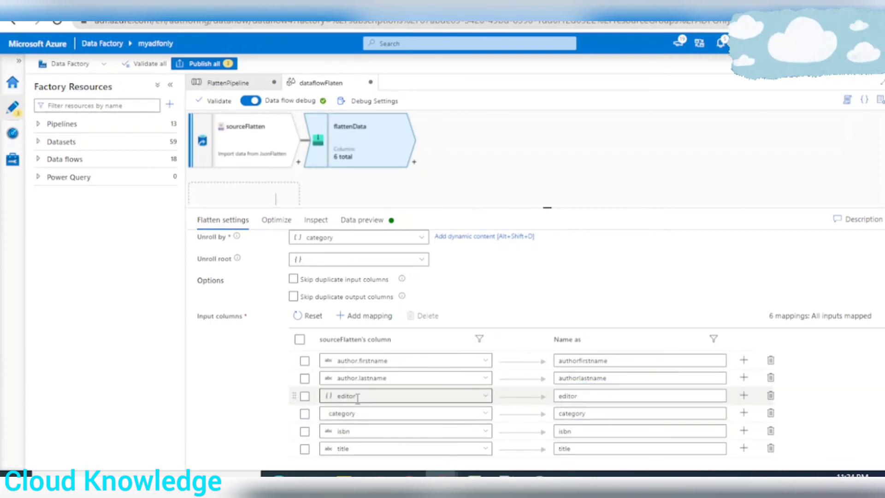
pyautogui.click(486, 396)
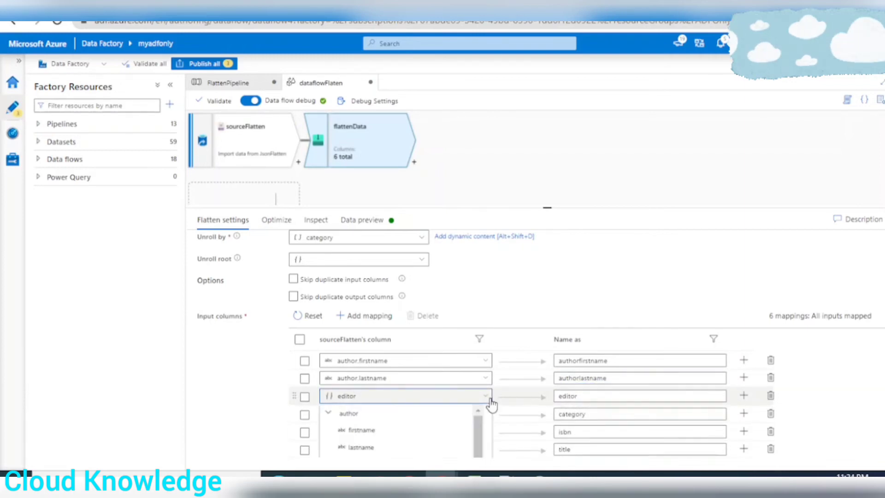
pyautogui.click(367, 430)
pyautogui.click(595, 399)
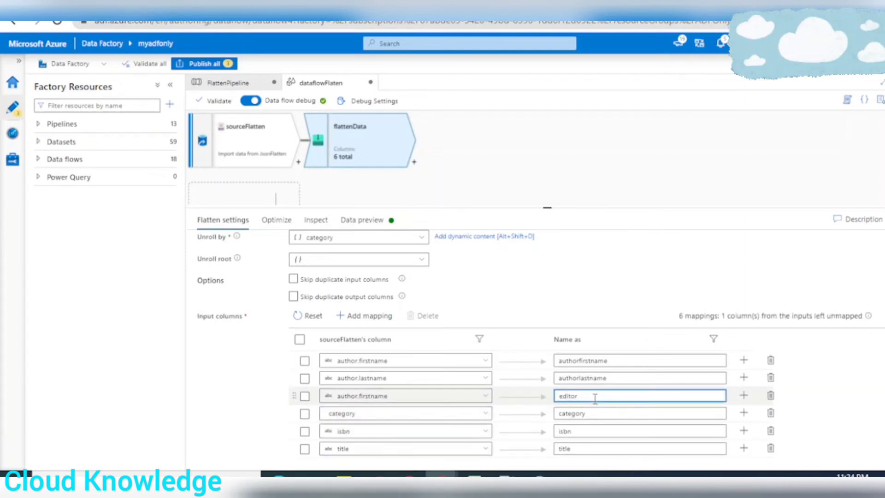
# Set the third mapping's source to editor.firstname, name its output editorfirstname, and check the expected columns in Excel
pyautogui.click(487, 397)
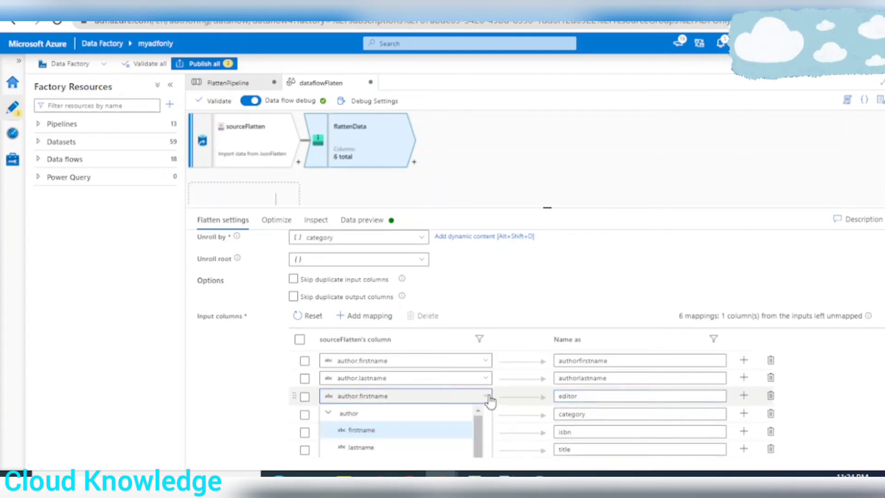
pyautogui.scroll(-1, 403, 439)
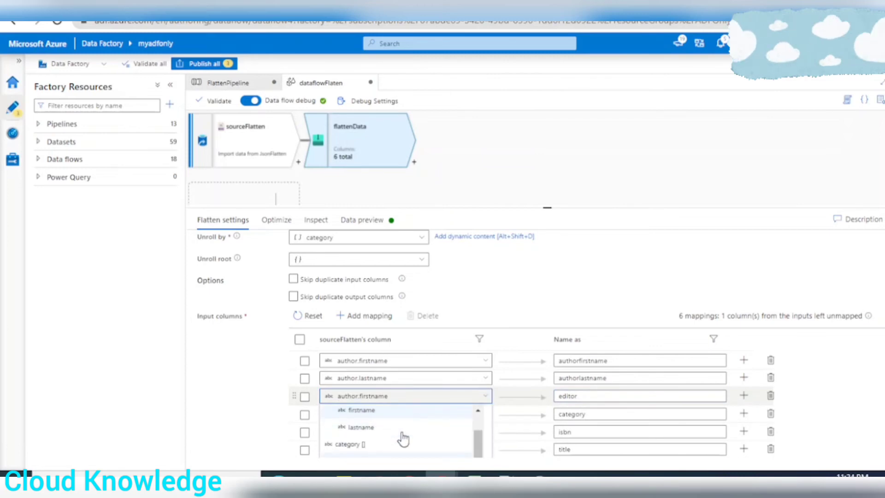
pyautogui.scroll(2, 411, 443)
pyautogui.scroll(-2, 478, 410)
pyautogui.scroll(-1, 570, 401)
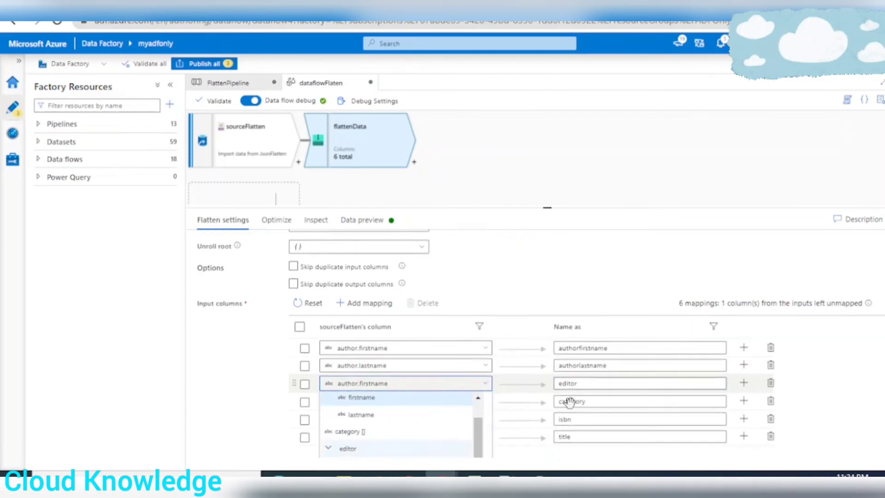
pyautogui.scroll(-3, 570, 402)
pyautogui.click(486, 319)
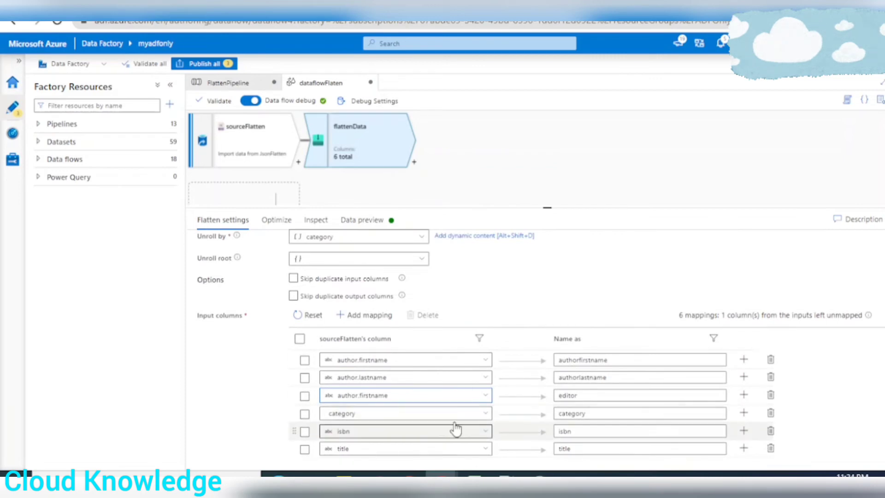
pyautogui.click(485, 396)
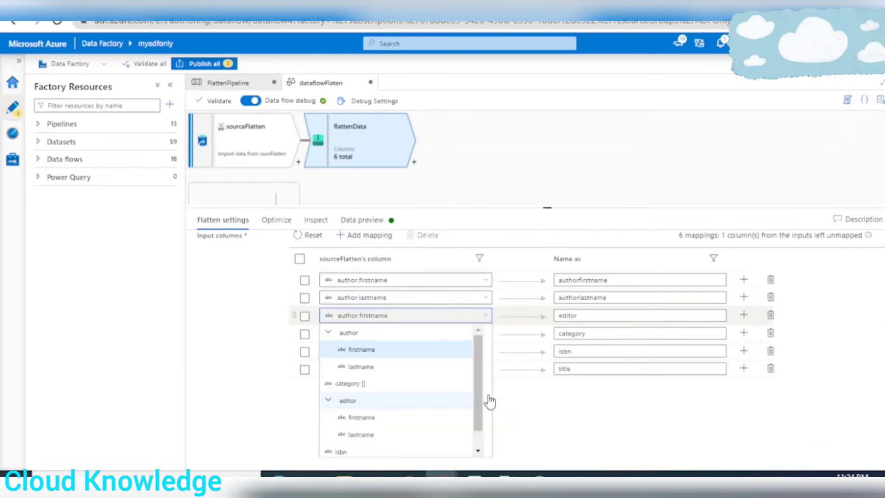
pyautogui.scroll(-1, 360, 416)
pyautogui.click(365, 398)
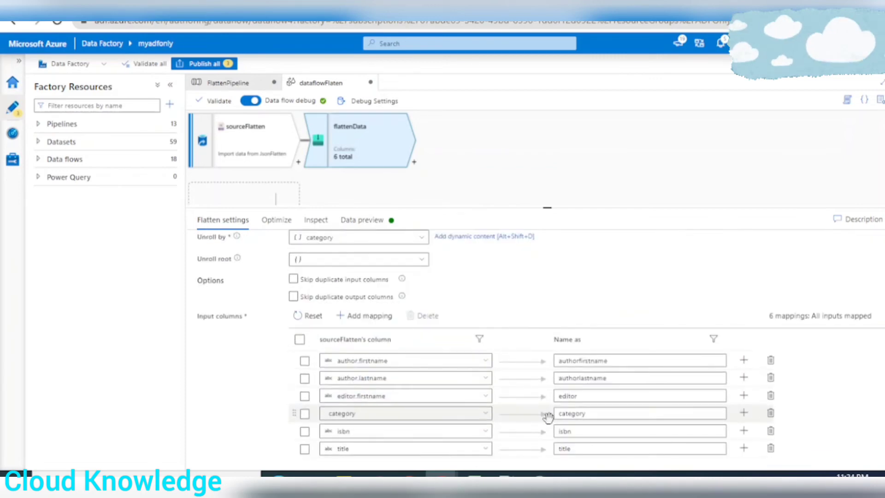
pyautogui.click(594, 397)
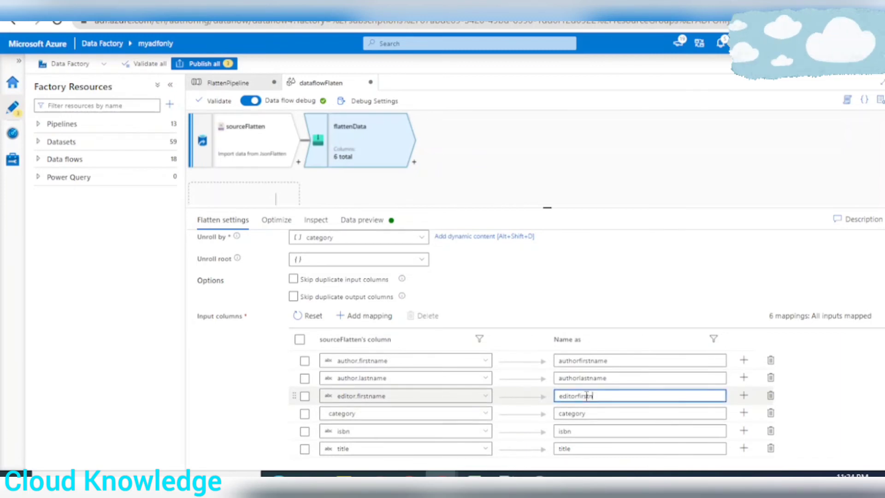
pyautogui.hotkey('alt', 'Tab')
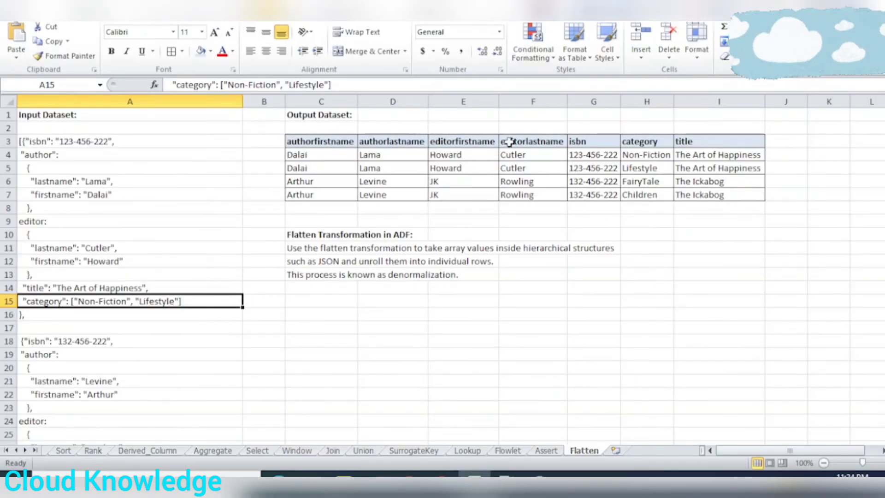
# Add a fixed mapping below editorfirstname in the Flatten settings that outputs editor.lastname as editorlastname
pyautogui.hotkey('alt', 'Tab')
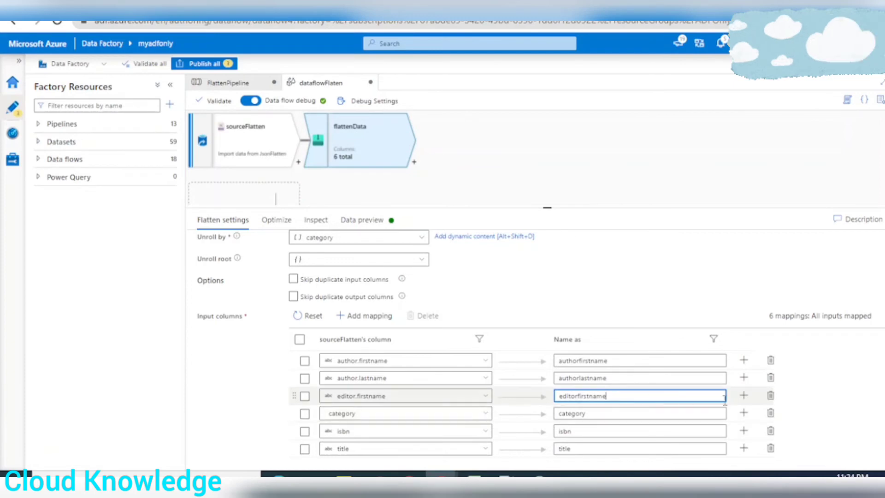
pyautogui.click(744, 395)
pyautogui.click(768, 411)
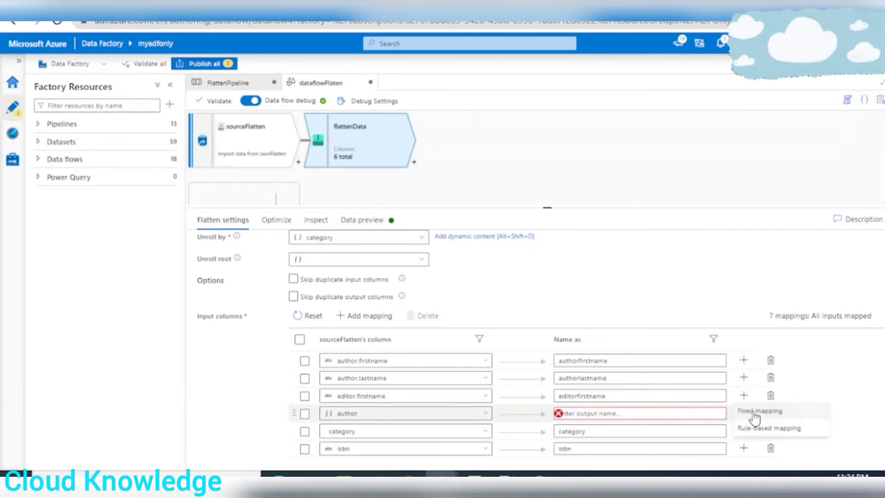
pyautogui.click(421, 413)
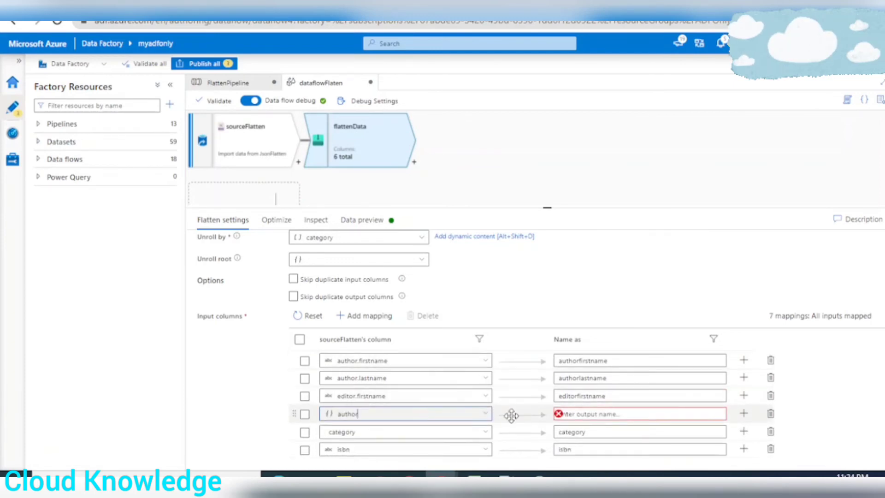
pyautogui.click(486, 415)
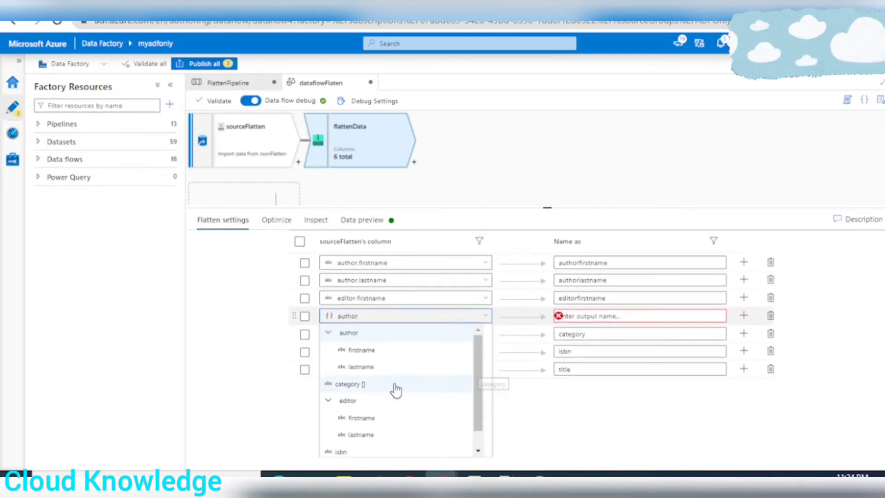
pyautogui.click(364, 434)
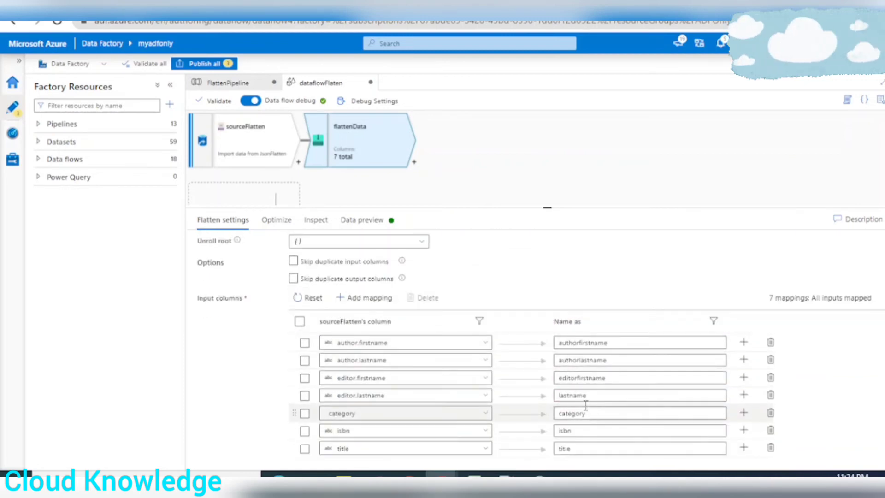
pyautogui.click(558, 394)
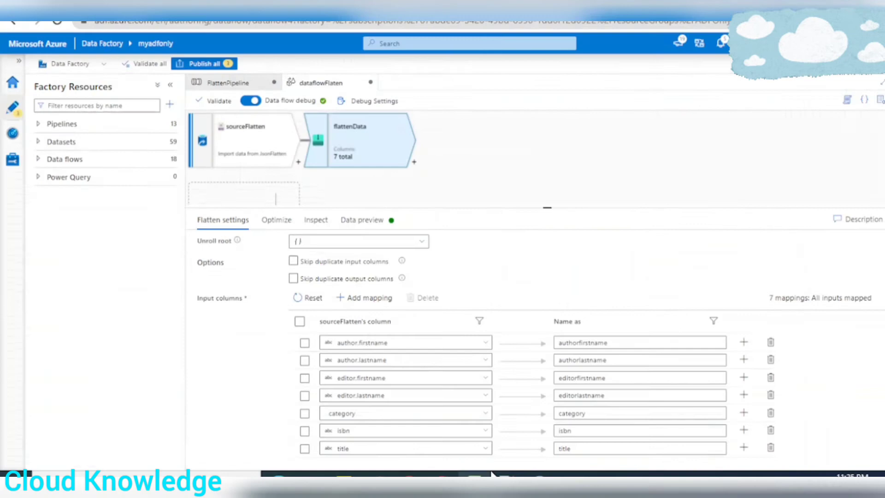
pyautogui.write('editorlastname')
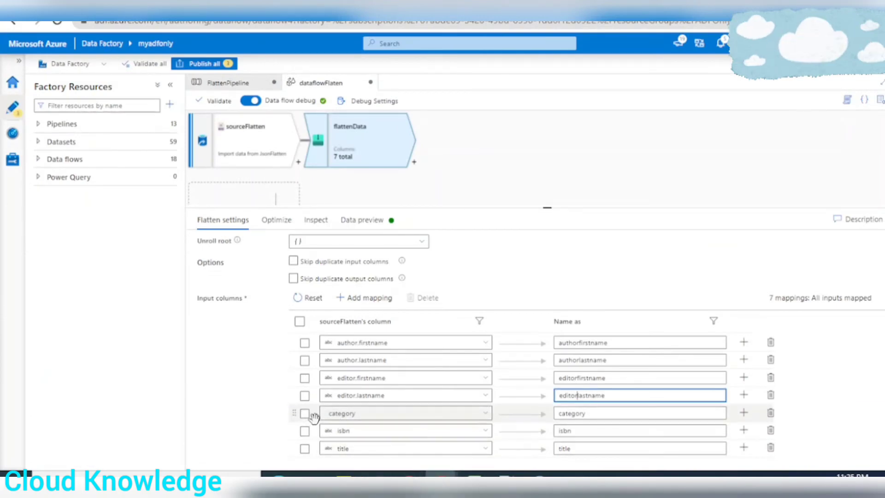
# Move the category mapping below isbn, compare the order with the Excel output dataset, and check the category mapping's source column
pyautogui.moveTo(311, 413); pyautogui.dragTo(320, 447)
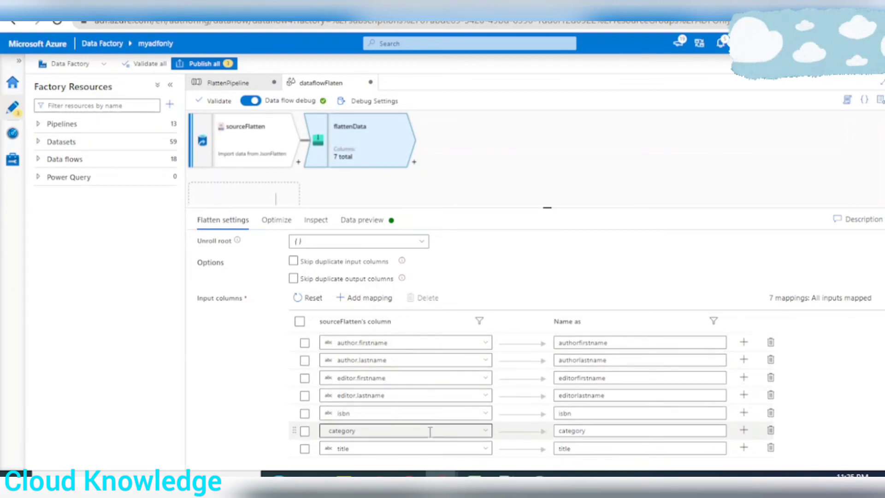
pyautogui.click(475, 474)
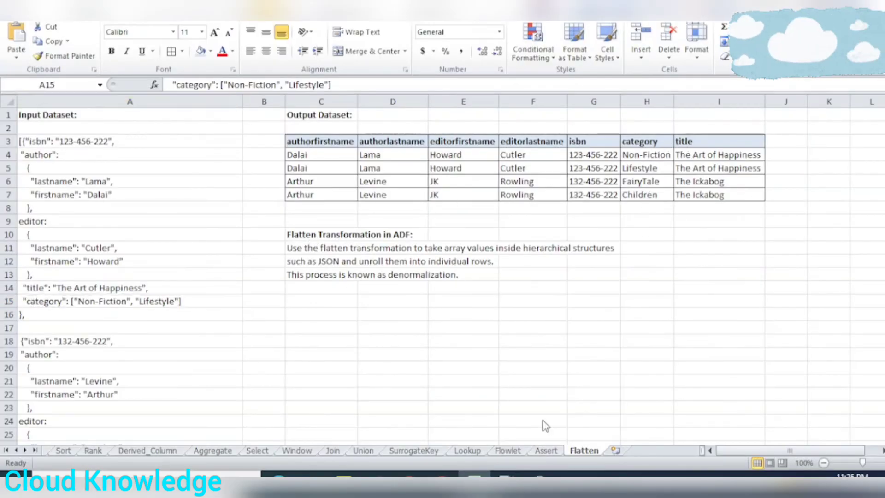
pyautogui.click(441, 474)
pyautogui.click(485, 431)
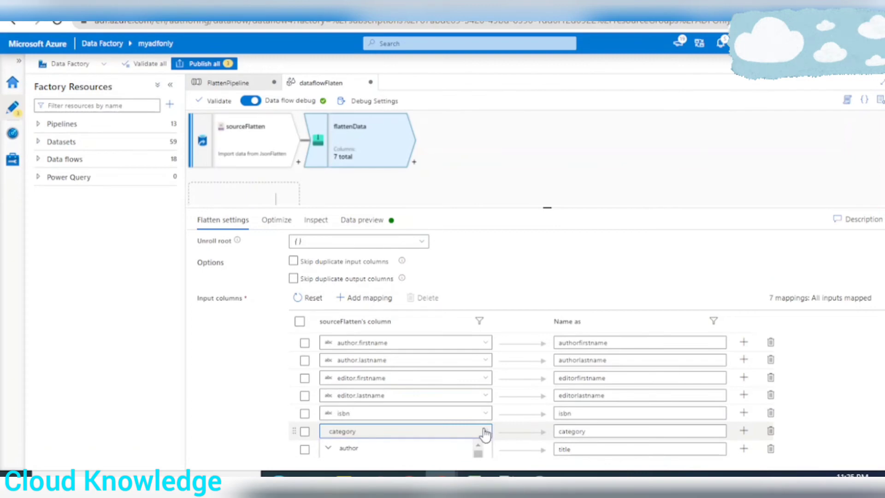
pyautogui.scroll(-3, 485, 434)
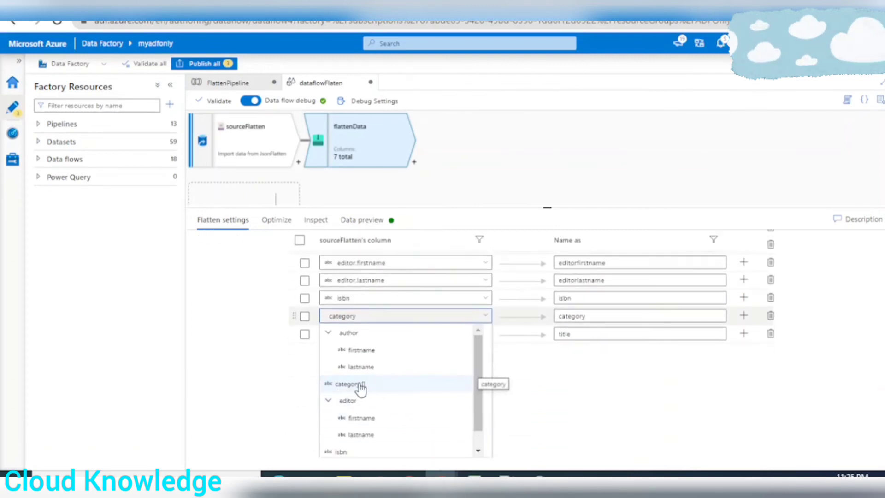
pyautogui.scroll(3, 617, 390)
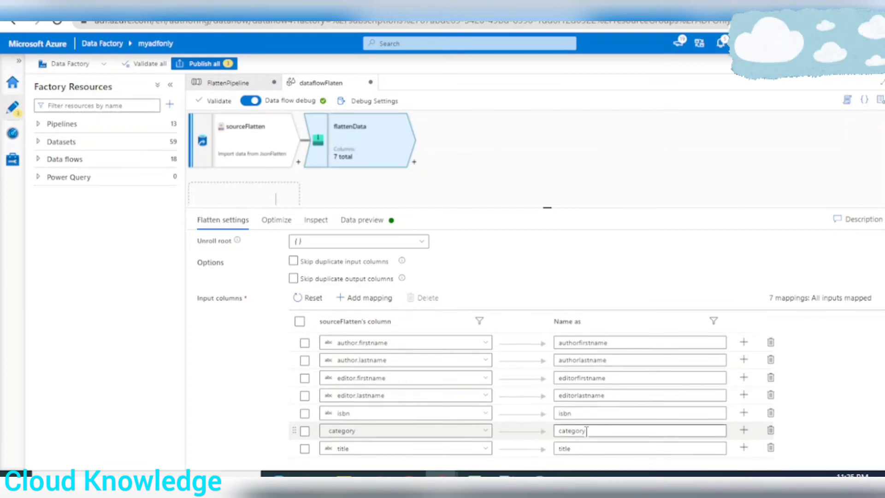
# Inspect flattenData's output schema, refresh its data preview, and compare the rows with the expected output dataset in Excel
pyautogui.scroll(3, 295, 341)
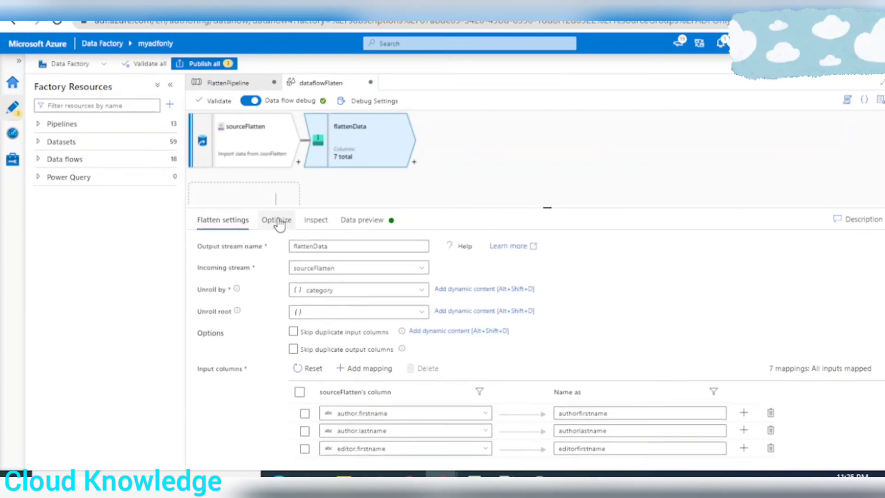
pyautogui.click(279, 221)
pyautogui.click(316, 220)
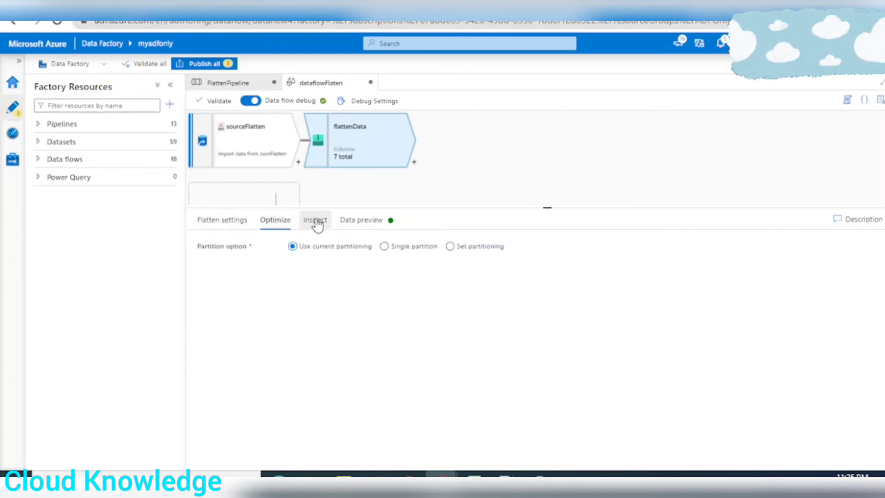
pyautogui.click(367, 221)
pyautogui.click(227, 266)
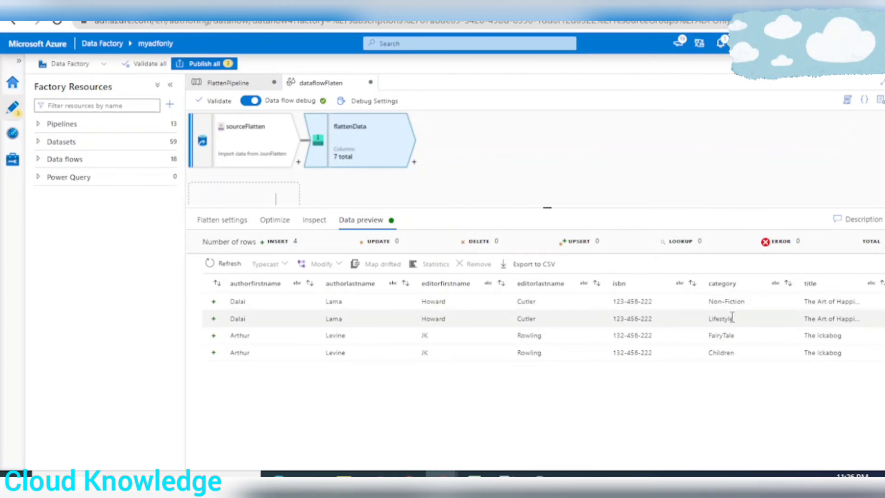
pyautogui.hotkey('alt', 'Tab')
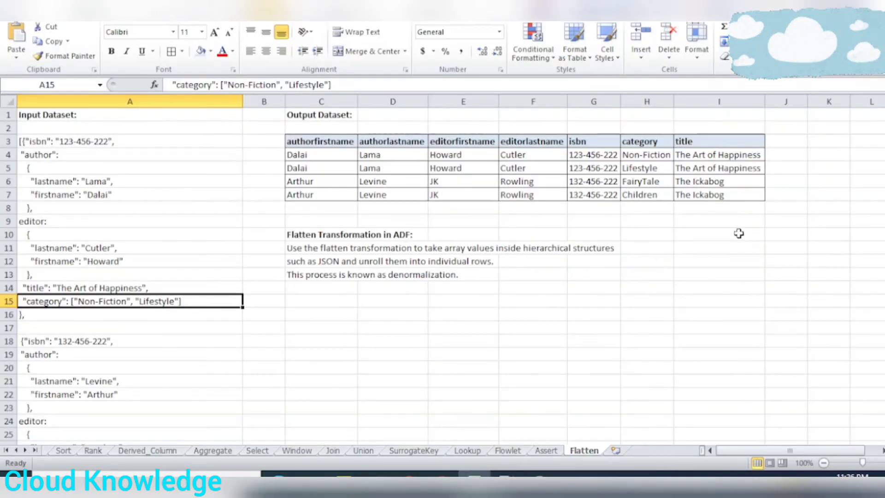
pyautogui.moveTo(335, 158); pyautogui.dragTo(712, 188)
pyautogui.hotkey('alt', 'Tab')
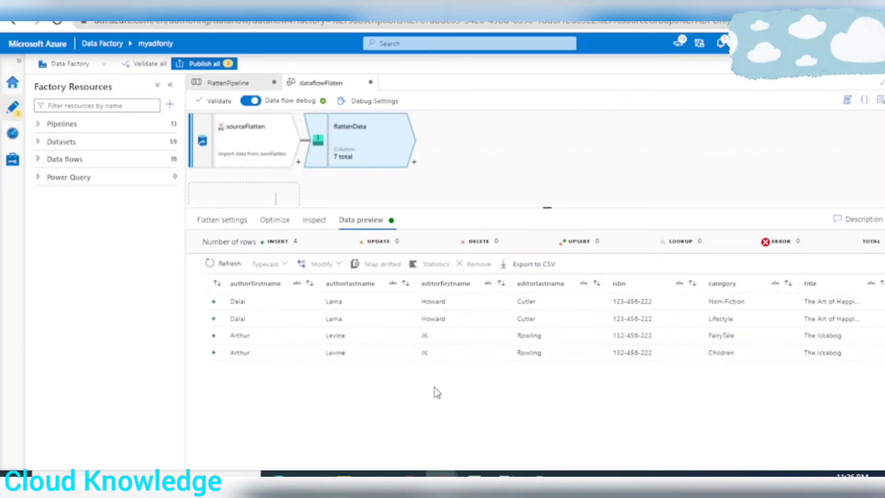
# Add a sink after the flattenData transformation and name its output stream sinkFlatten
pyautogui.click(415, 162)
pyautogui.scroll(-10, 519, 310)
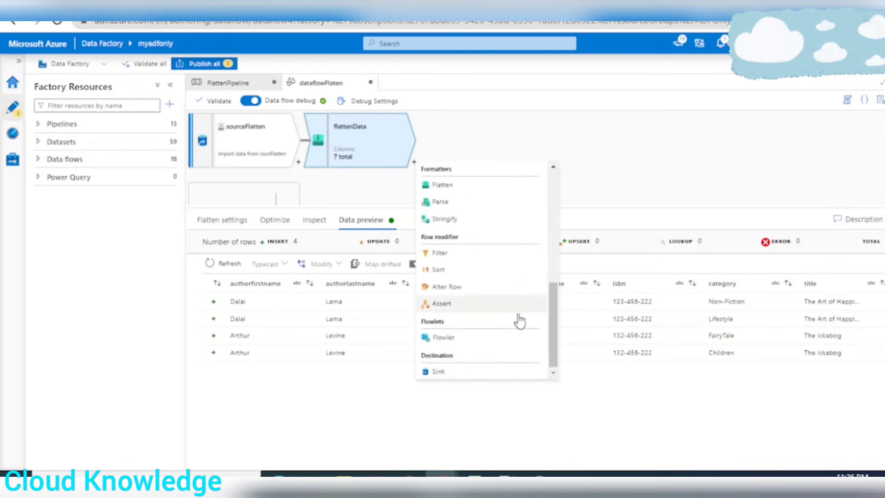
pyautogui.click(439, 371)
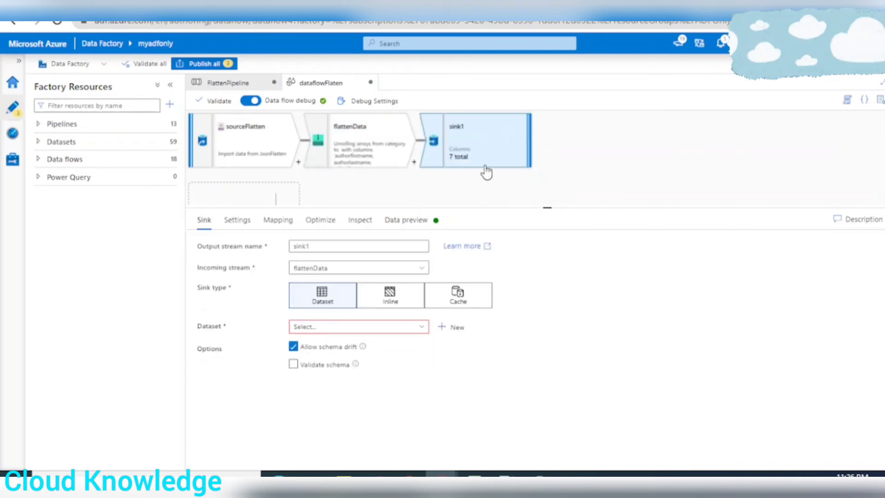
pyautogui.click(320, 244)
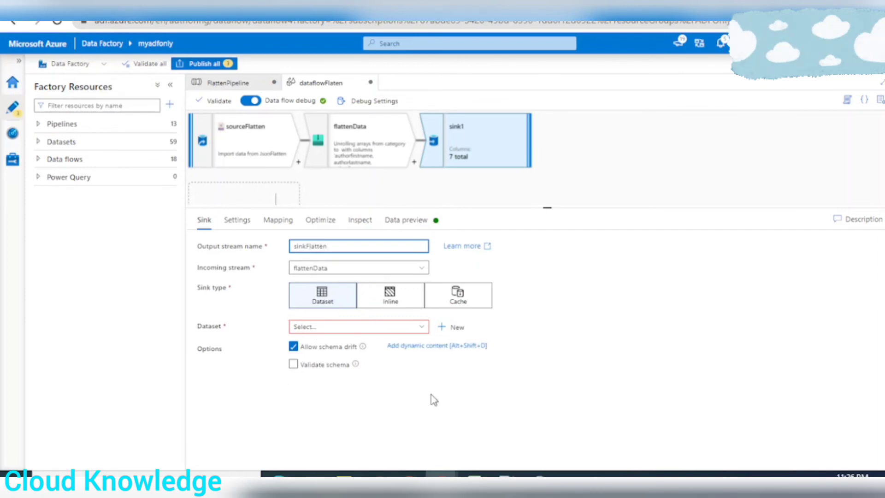
# Start a new dataset for the sink using the Azure Data Lake Storage Gen2 store and DelimitedText format
pyautogui.click(452, 329)
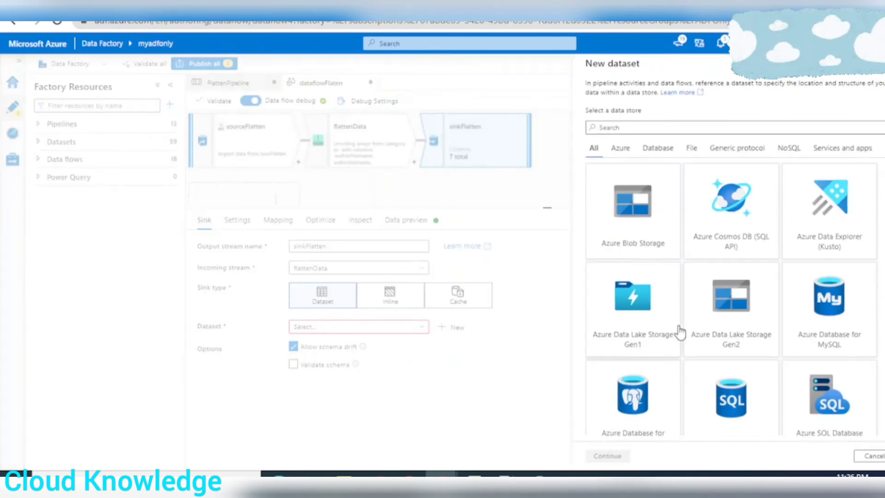
pyautogui.click(751, 316)
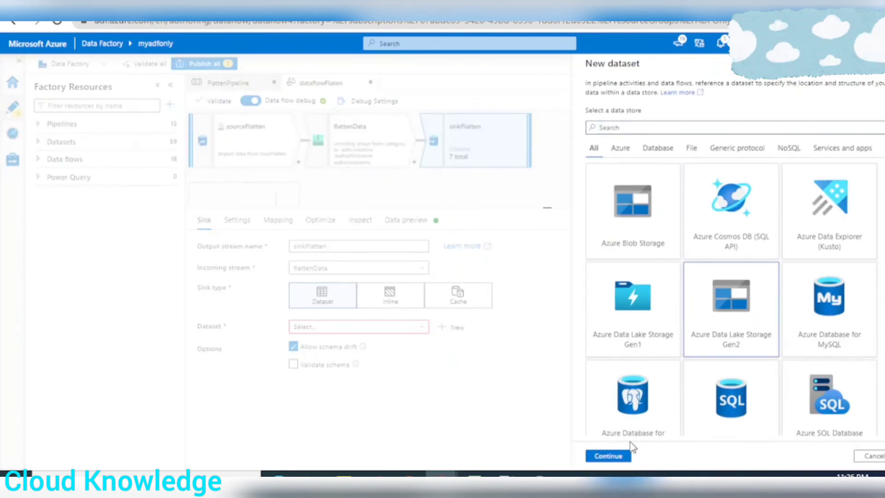
pyautogui.click(602, 455)
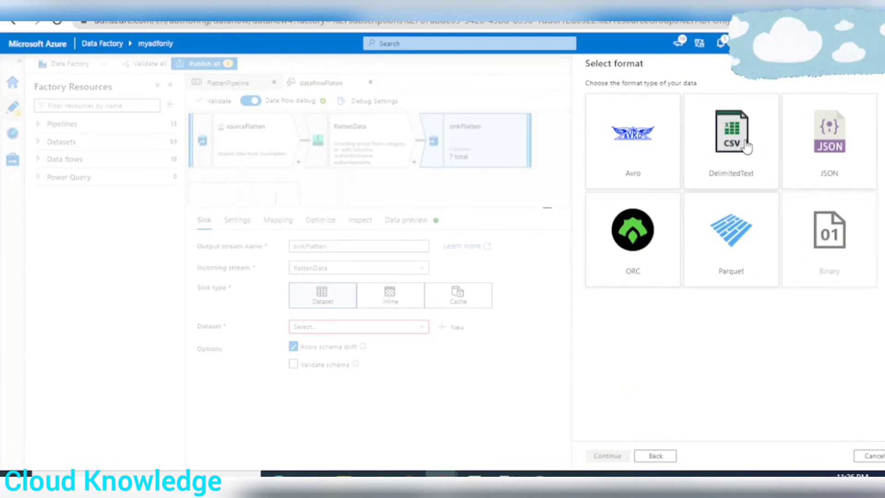
pyautogui.click(754, 175)
pyautogui.click(604, 457)
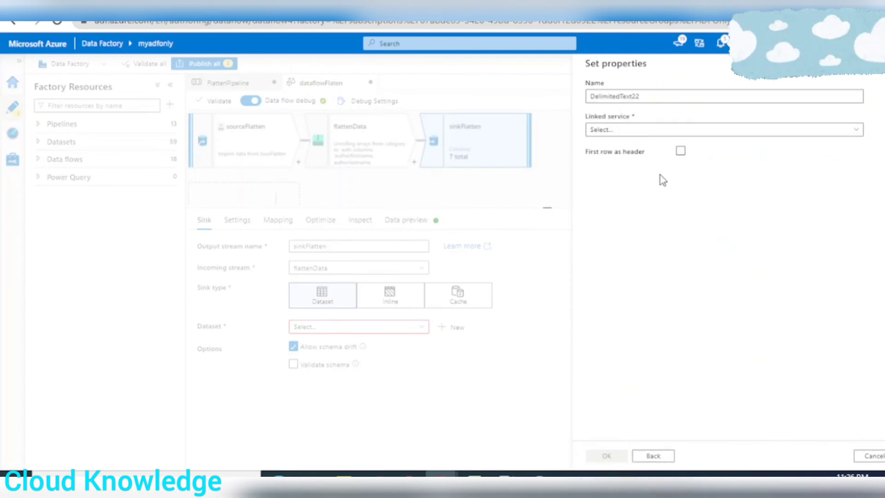
# Name the dataset FlattenOutput, select the AzureDataLakeStorageGen2 linked service, and treat the first row as header
pyautogui.click(662, 95)
pyautogui.hotkey('ctrl', 'a')
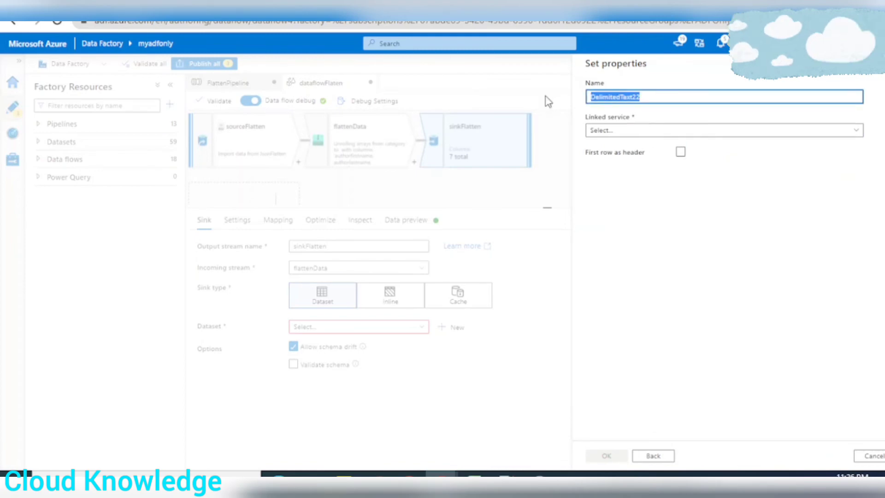
pyautogui.write('FlattenOutpu')
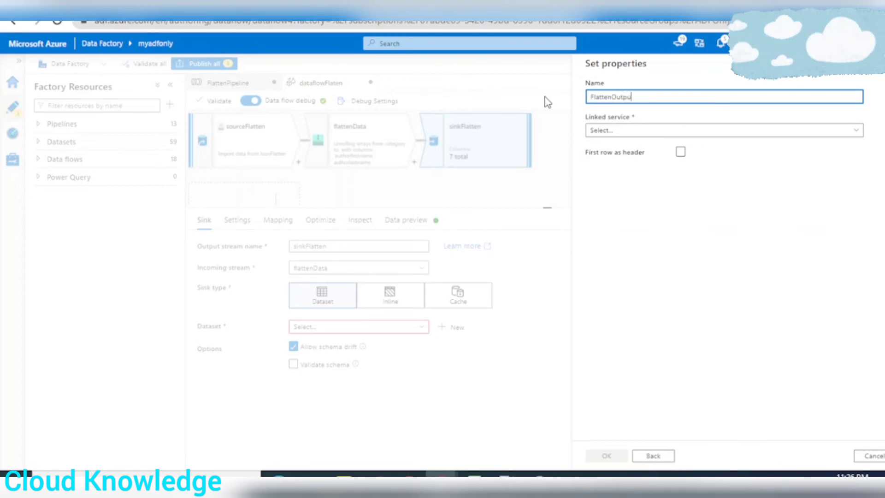
pyautogui.write('t')
pyautogui.click(662, 134)
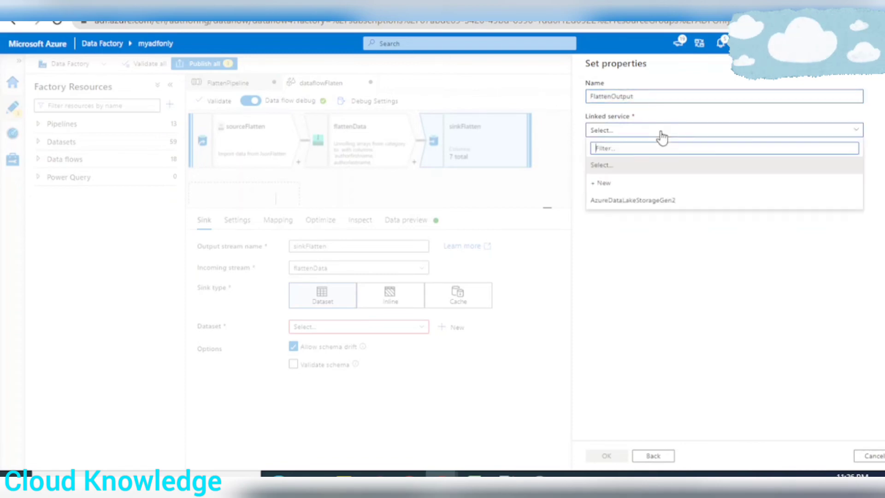
pyautogui.click(632, 205)
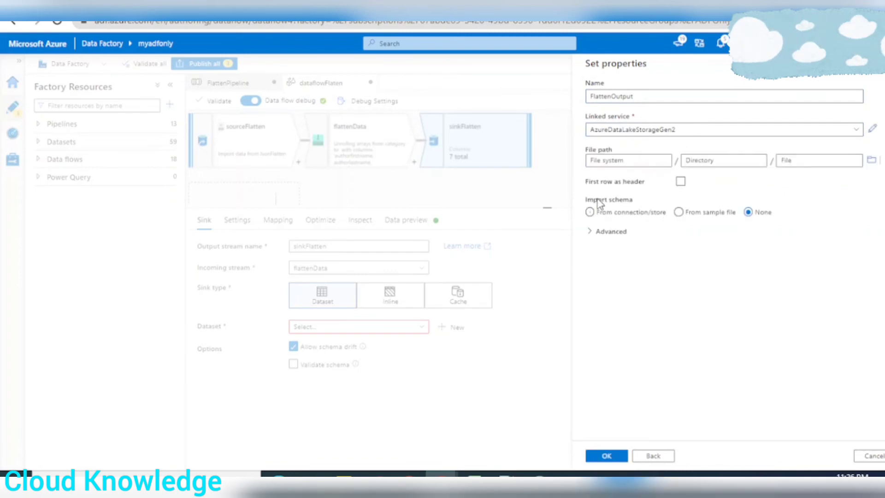
pyautogui.click(680, 182)
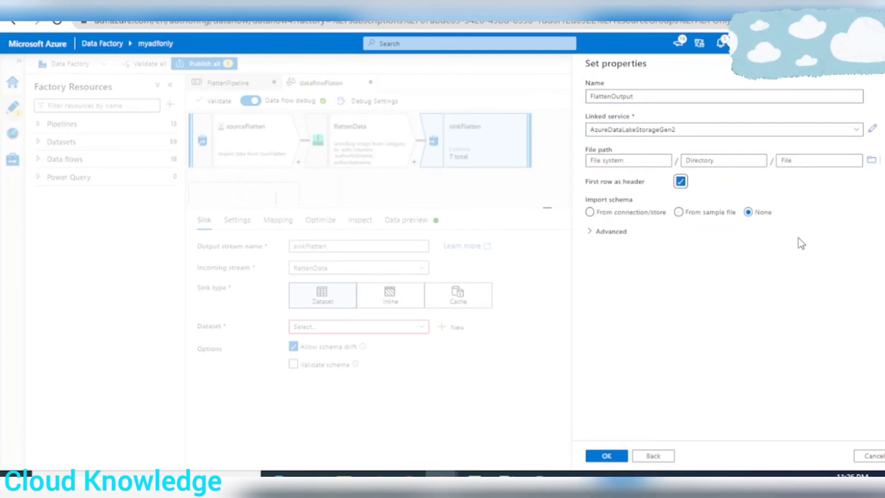
# Set the dataset's file path to the Output folder in adfcontainer and create the dataset without importing a schema
pyautogui.click(871, 160)
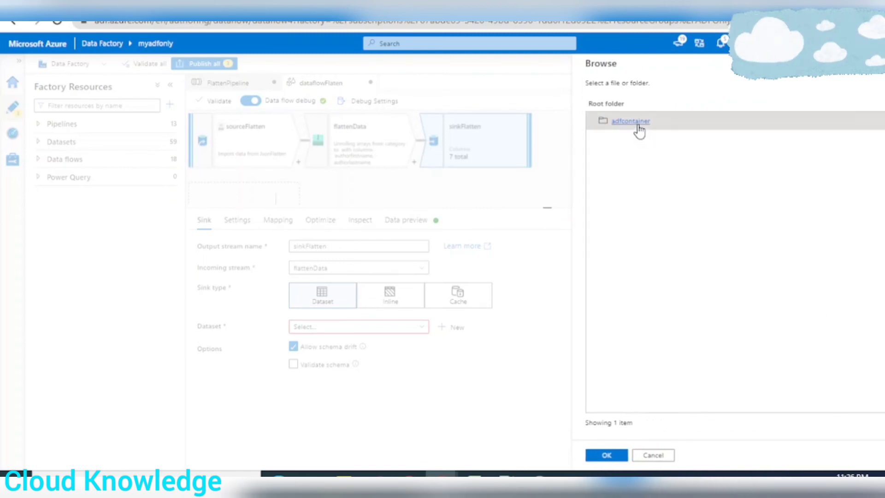
pyautogui.click(637, 122)
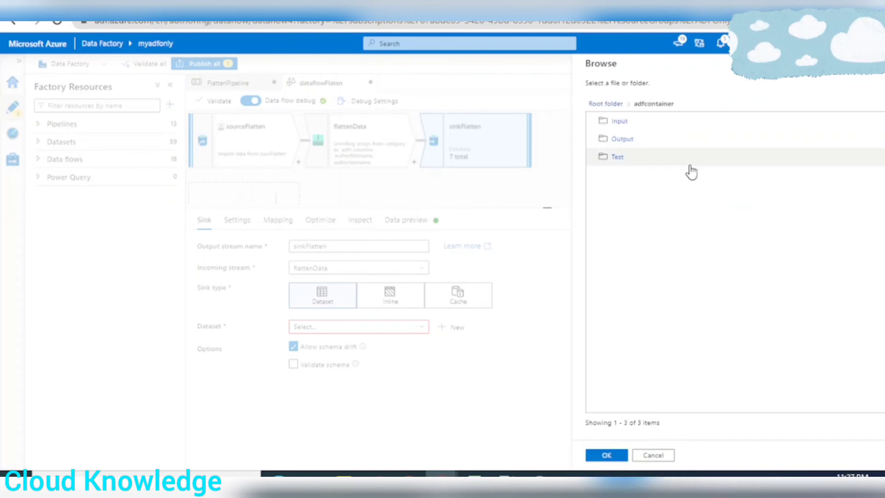
pyautogui.click(621, 140)
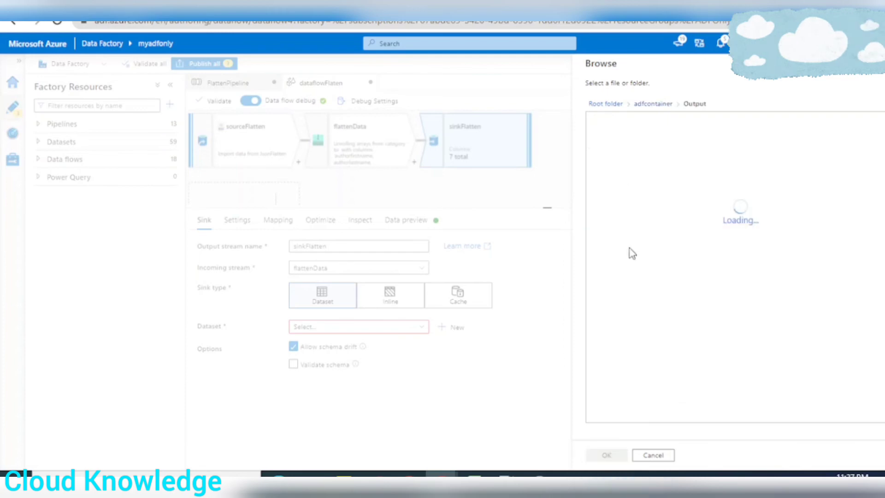
pyautogui.click(606, 456)
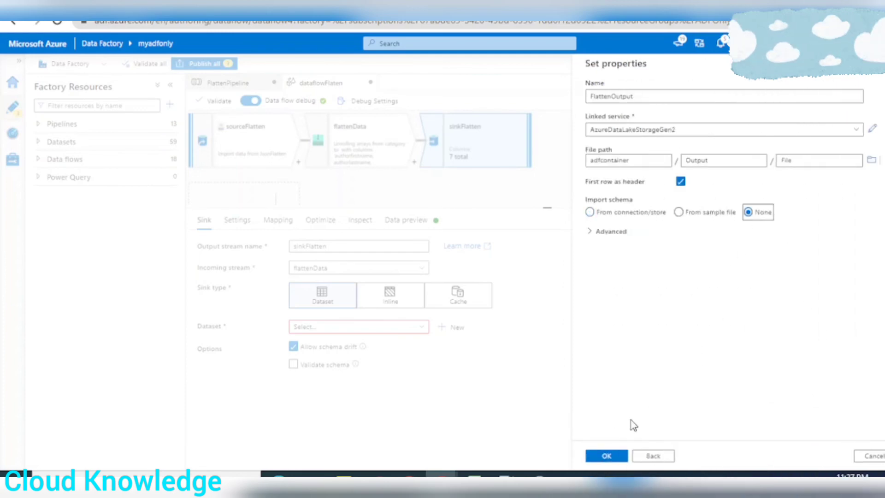
pyautogui.click(606, 456)
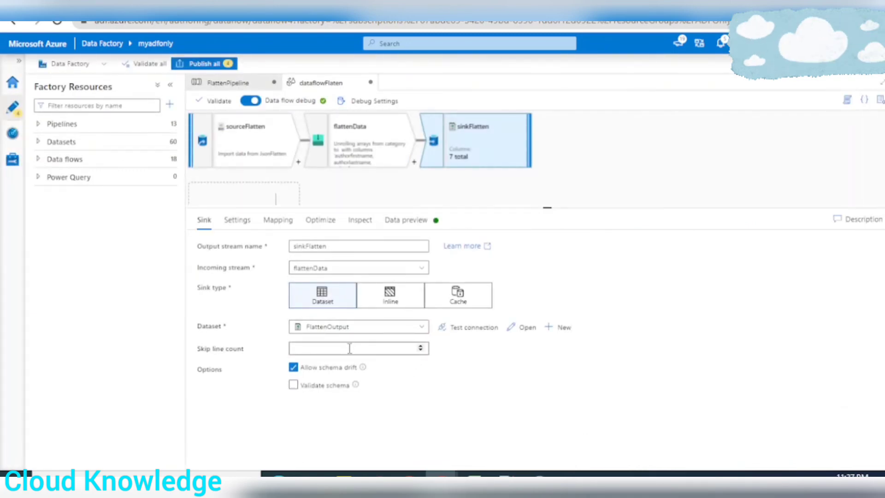
# Configure the sinkFlatten settings to output to a single file named FlattenOutput.csv, using a single partition
pyautogui.click(237, 221)
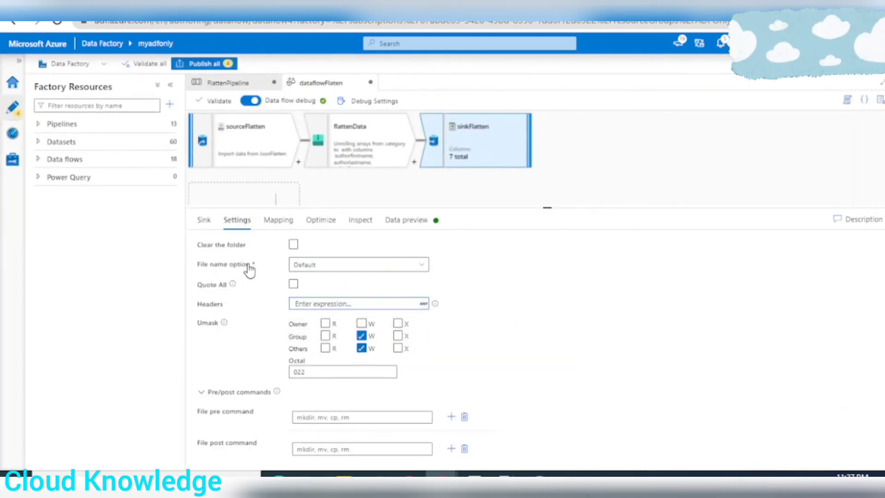
pyautogui.click(331, 267)
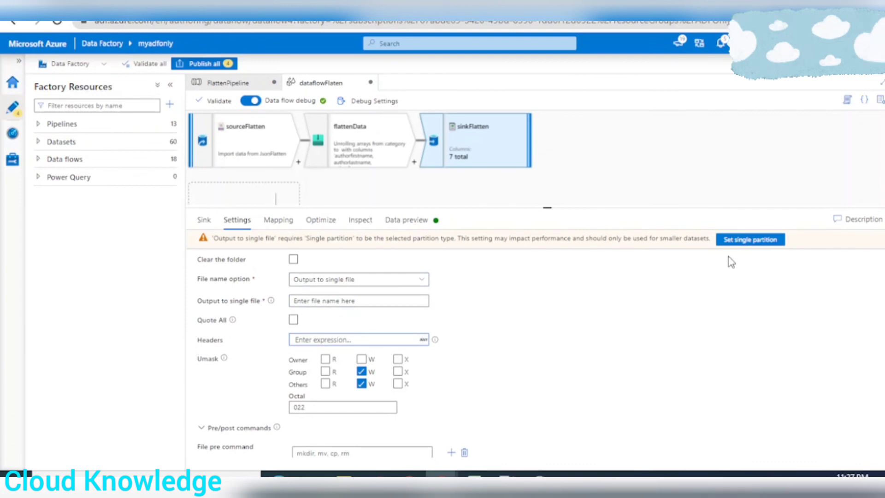
pyautogui.click(749, 241)
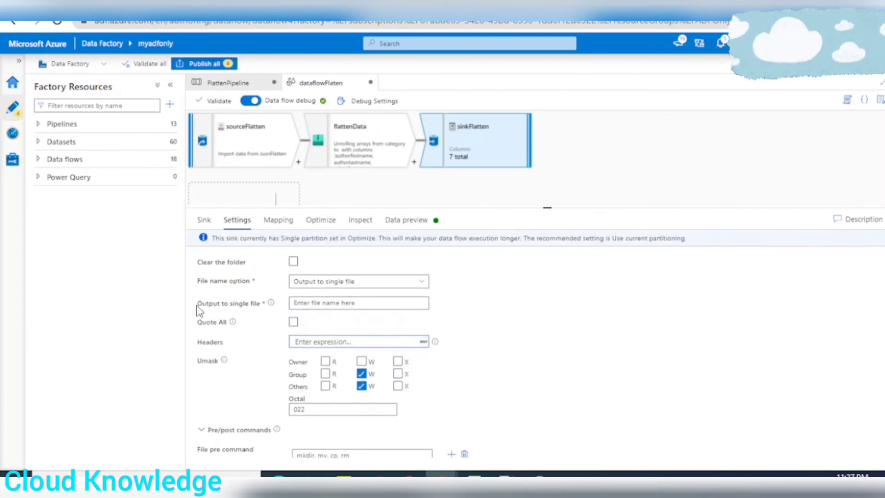
pyautogui.click(333, 303)
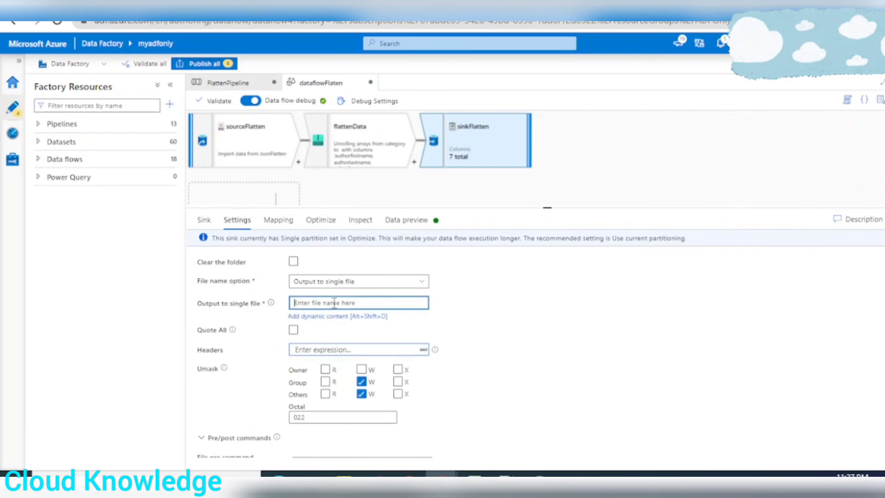
pyautogui.write('FlattenOutput.csv')
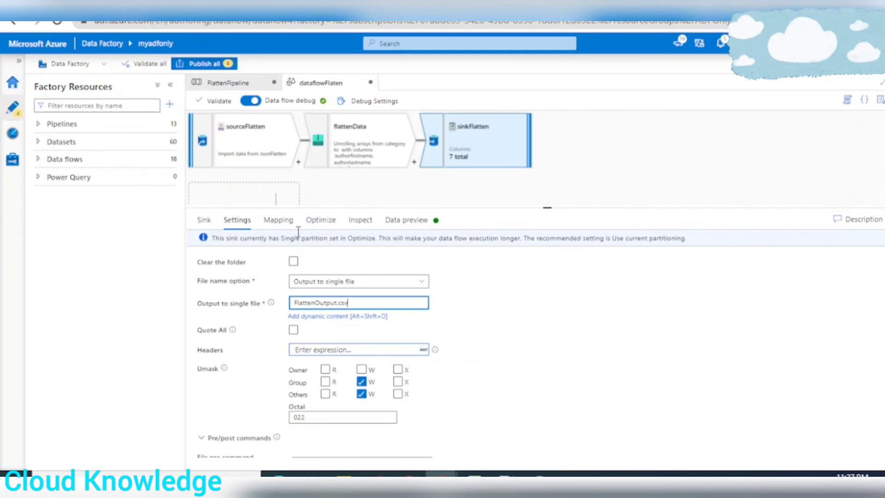
# Review the sink's mapping, optimization and output schema, and refresh its data preview
pyautogui.click(282, 221)
pyautogui.click(332, 224)
pyautogui.click(360, 221)
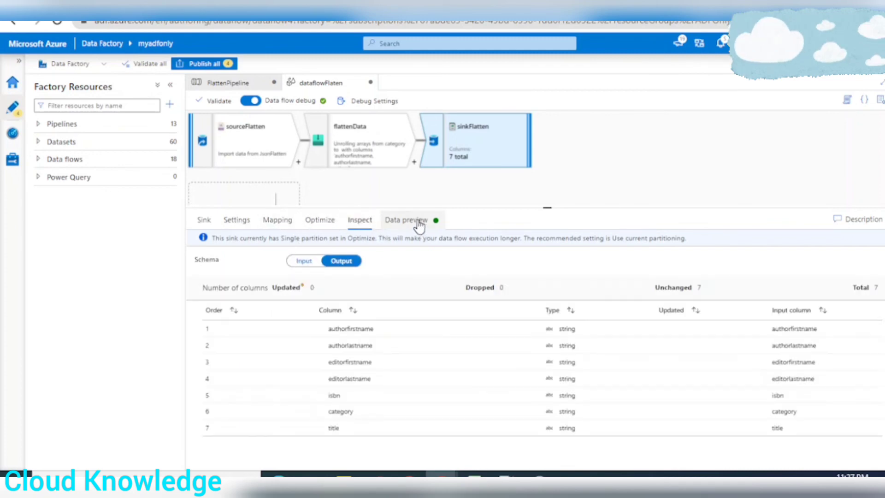
pyautogui.click(418, 223)
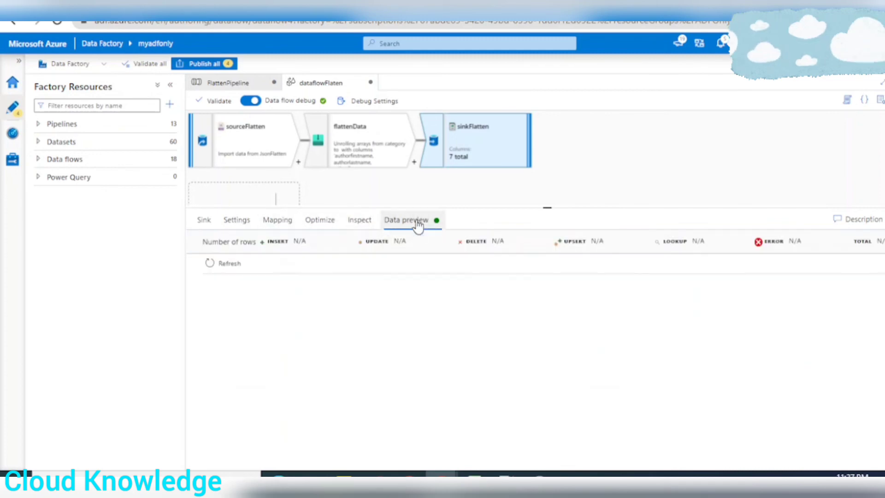
pyautogui.click(234, 265)
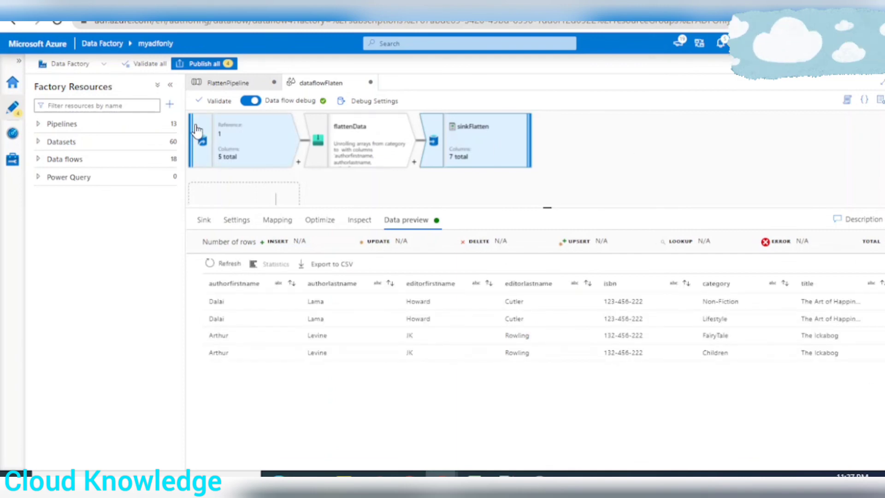
# Validate the data flow, start a debug run of FlattenPipeline, and collapse the factory resources pane
pyautogui.click(215, 102)
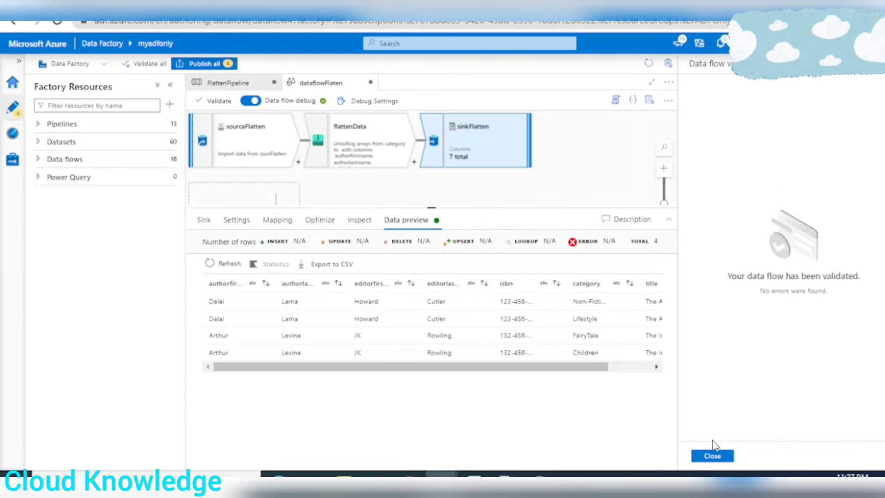
pyautogui.click(713, 456)
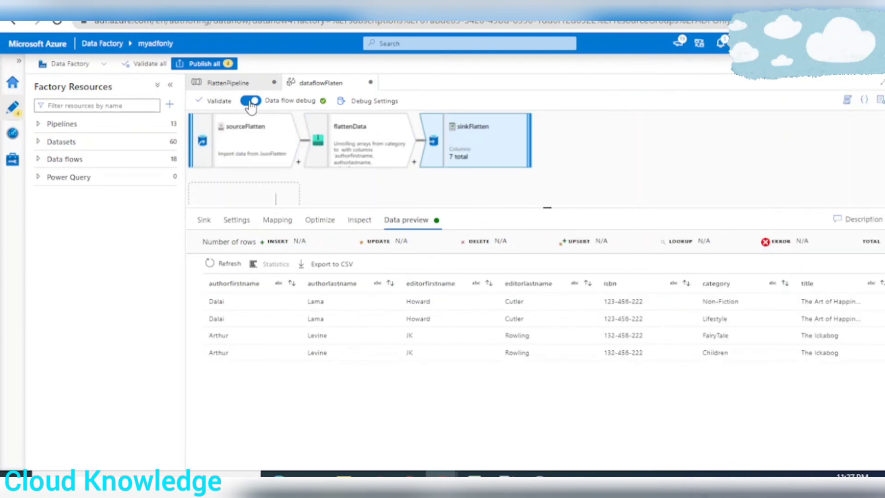
pyautogui.click(231, 83)
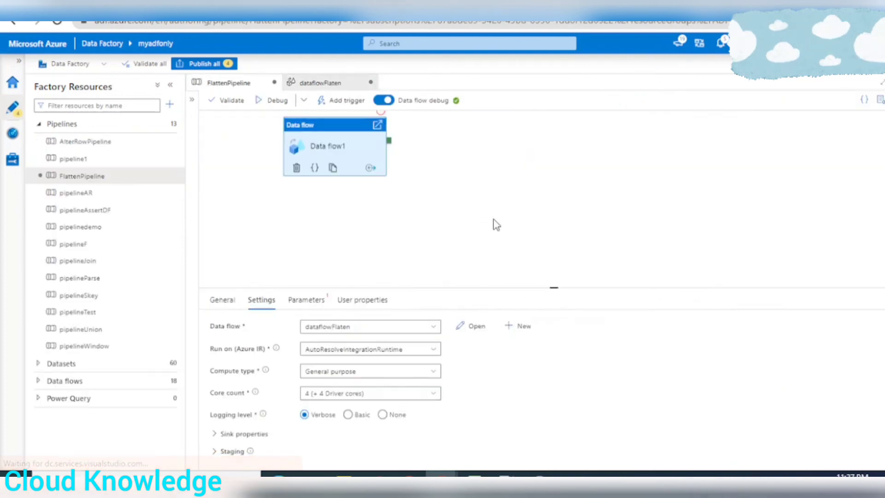
pyautogui.click(276, 103)
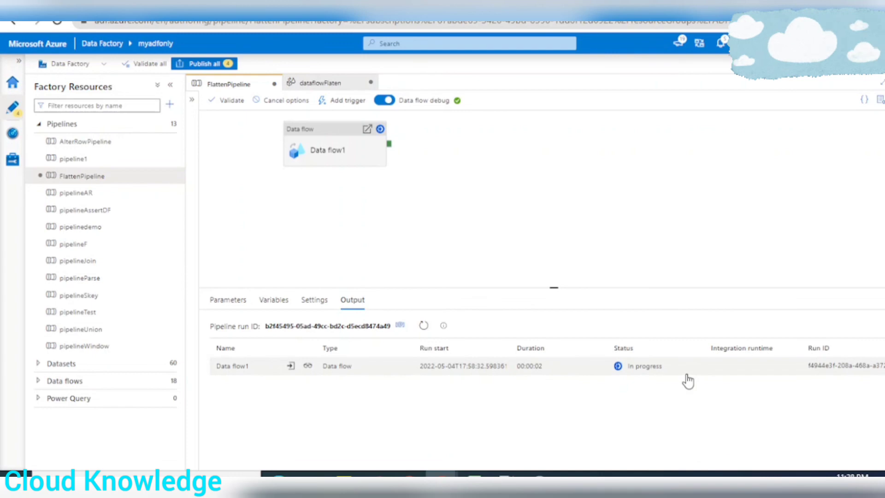
pyautogui.click(170, 85)
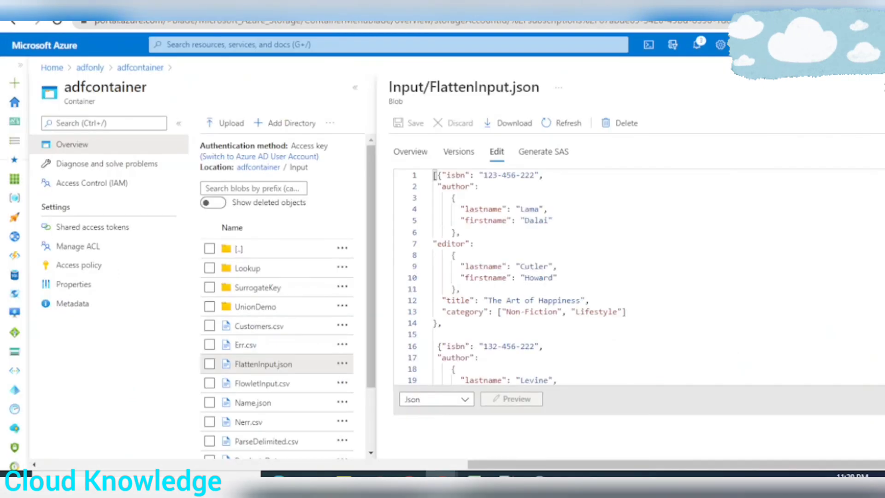
# Switch to the adfcontainer page in the Azure portal and display the contents of FlattenOutput.csv in the Output folder
pyautogui.click(883, 88)
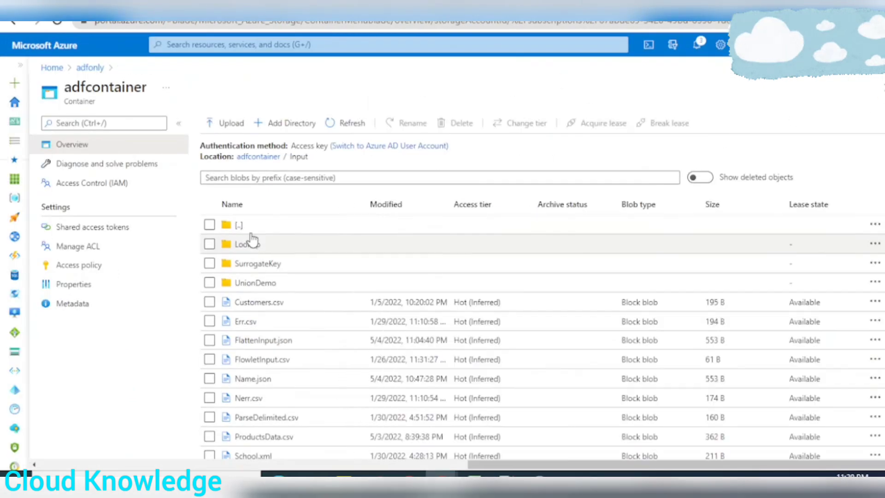
pyautogui.click(239, 225)
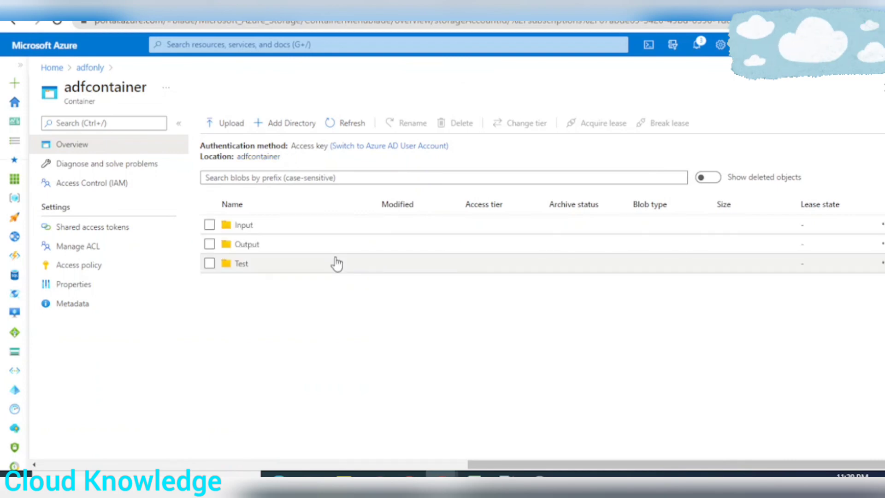
pyautogui.click(243, 241)
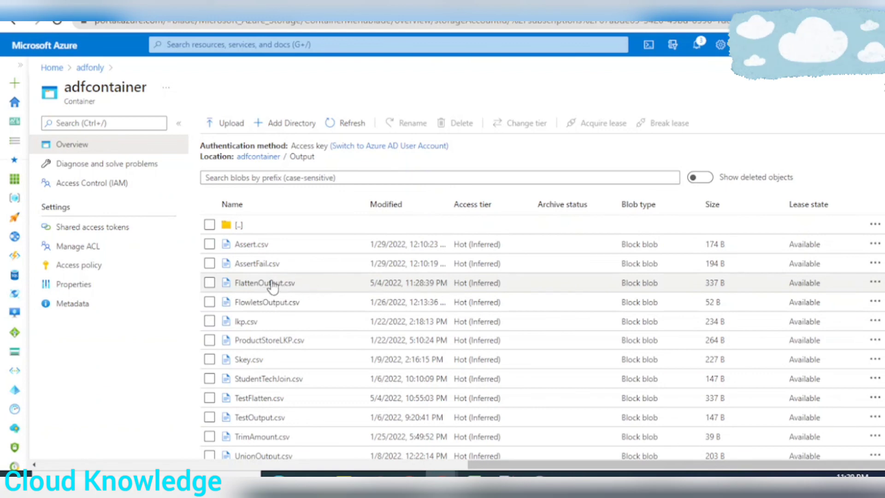
pyautogui.click(272, 284)
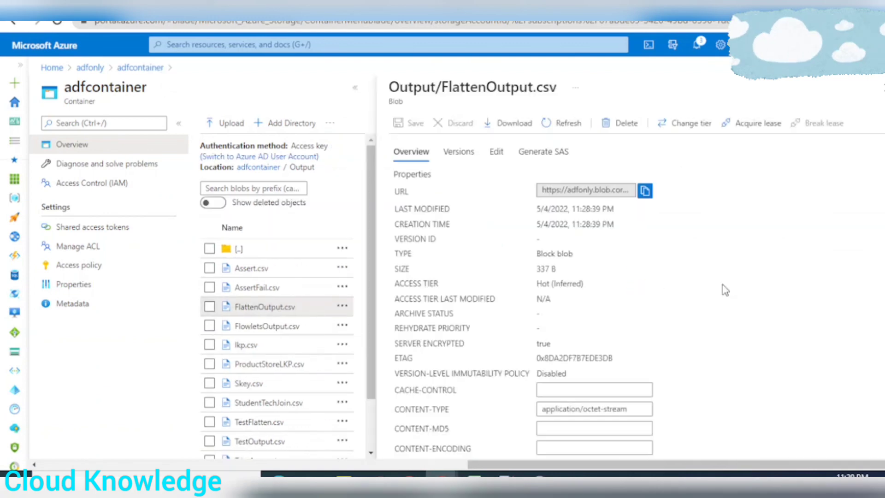
pyautogui.click(496, 152)
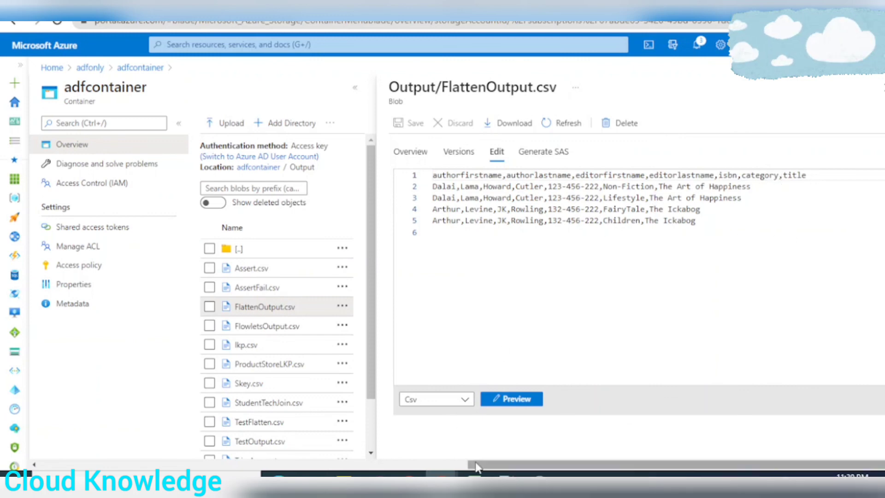
# Compare FlattenOutput.csv with the output dataset on the Flatten sheet in Excel, and preview the file as a table
pyautogui.click(475, 475)
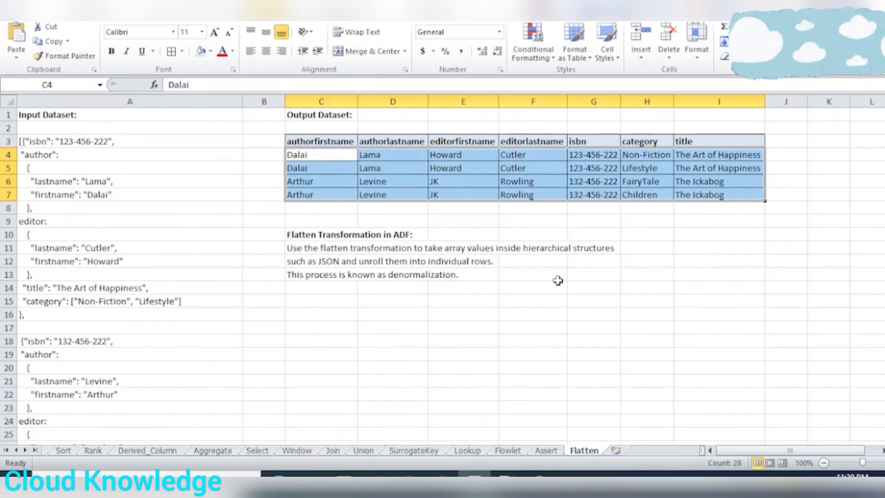
pyautogui.hotkey('alt', 'Tab')
pyautogui.hotkey('alt', 'Tab')
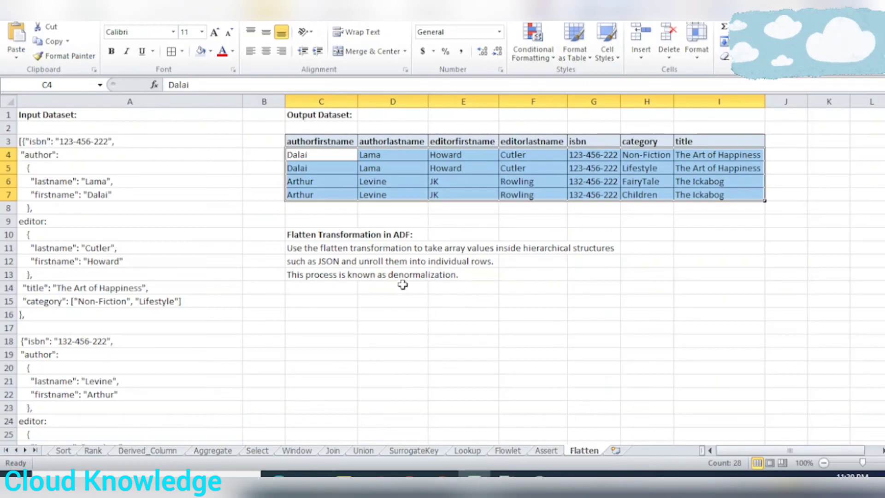
pyautogui.hotkey('alt', 'Tab')
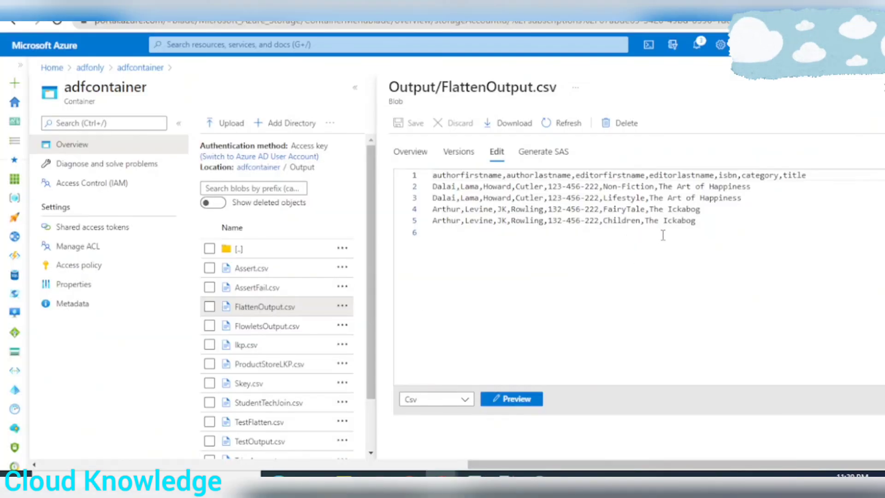
pyautogui.click(512, 399)
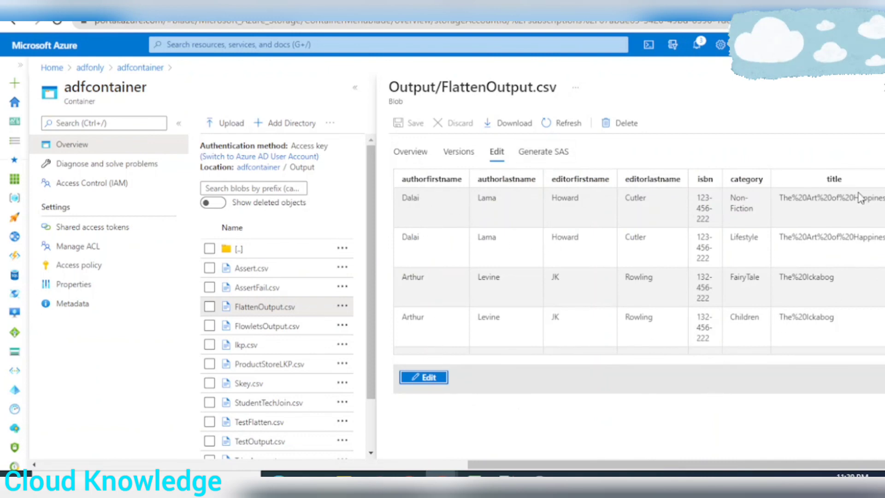
pyautogui.click(882, 88)
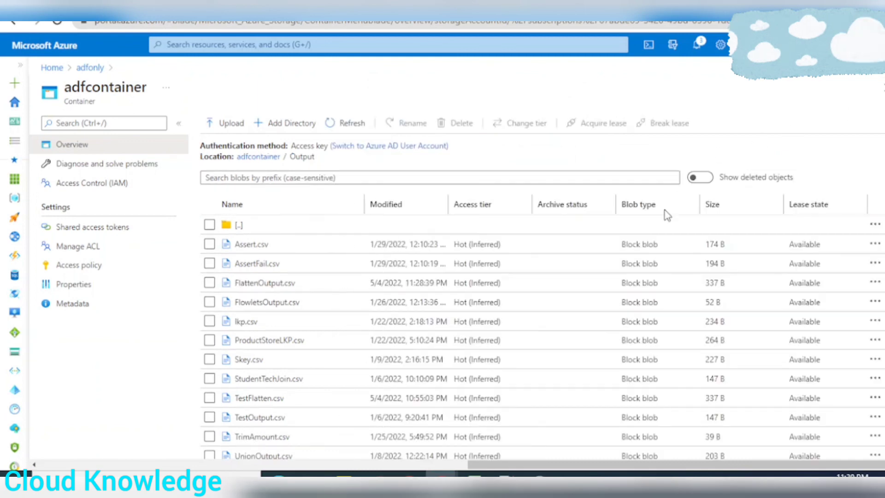
# Review the input and output datasets on Excel's Flatten sheet, and return to dataflowFlaten's sink preview in Data Factory
pyautogui.hotkey('alt', 'Tab')
pyautogui.click(392, 235)
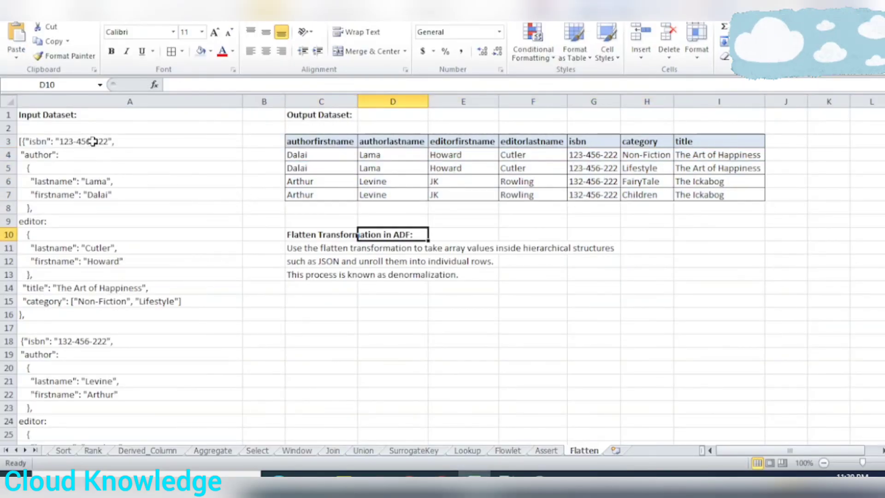
pyautogui.click(441, 476)
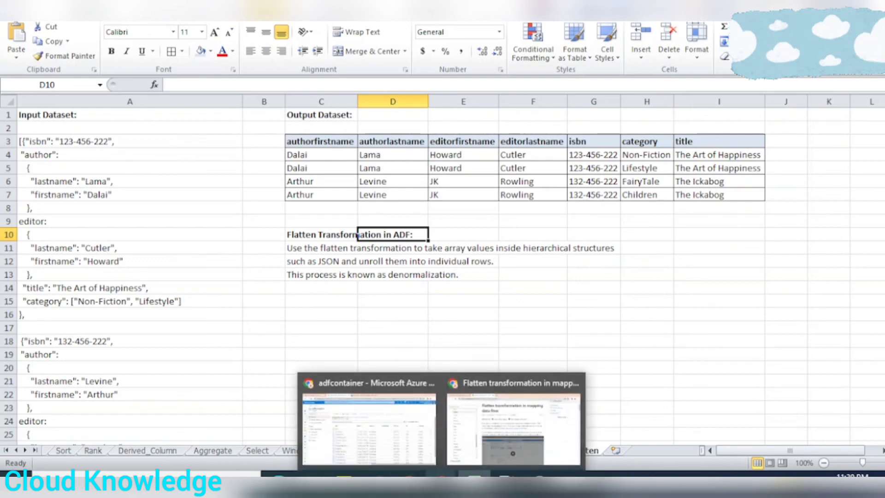
pyautogui.click(389, 440)
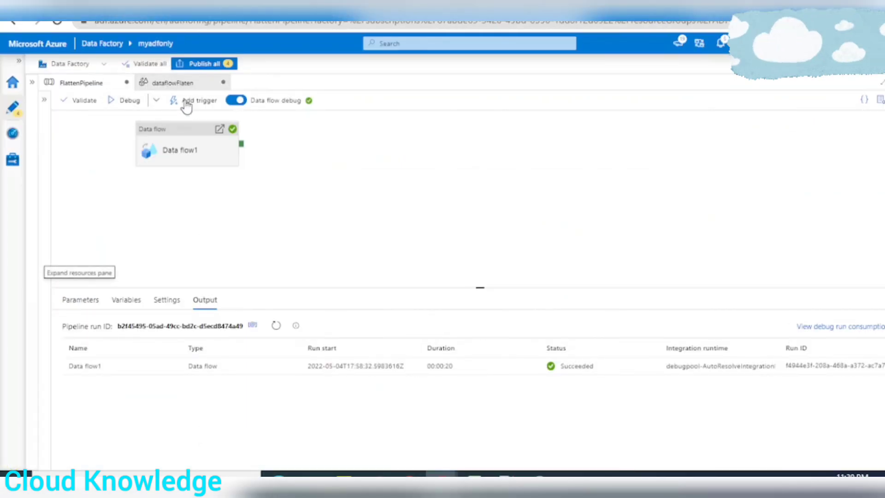
pyautogui.click(174, 83)
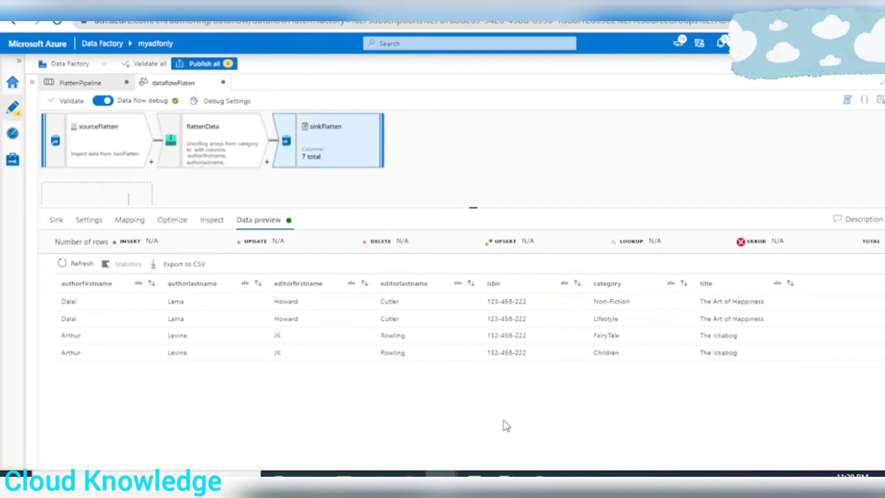